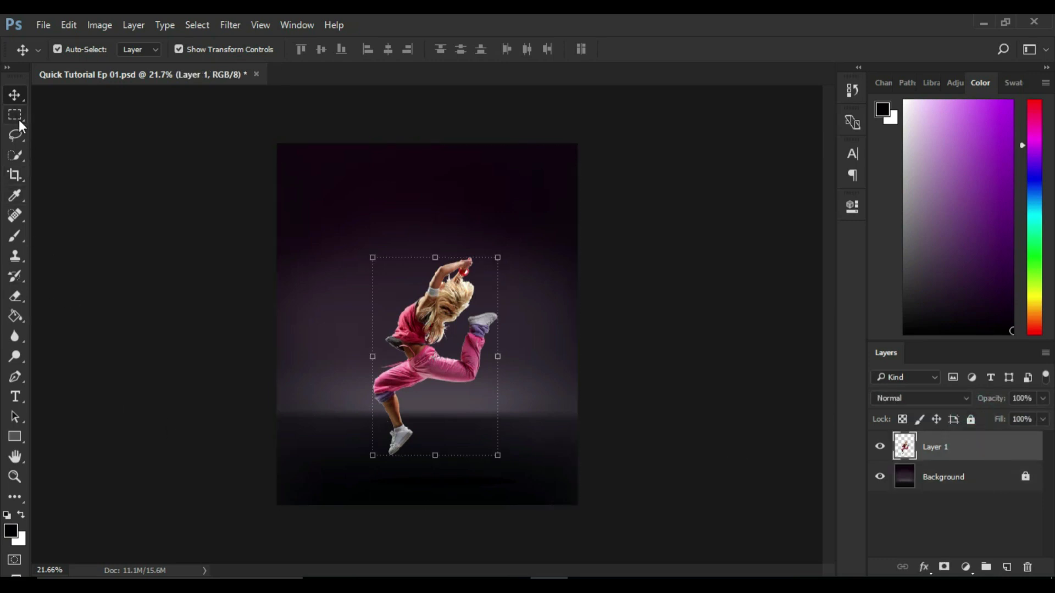
# Zoom in and marquee-select a thin vertical sliver of the white shoe heel.
pyautogui.click(17, 118)
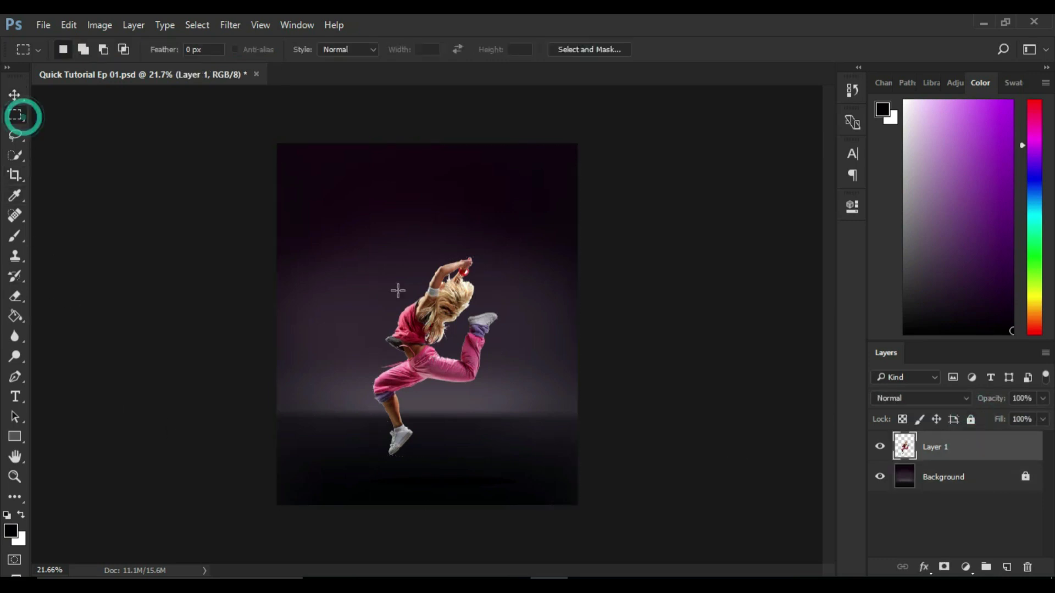
pyautogui.scroll(4, 501, 440)
pyautogui.scroll(4, 506, 441)
pyautogui.scroll(-1, 431, 483)
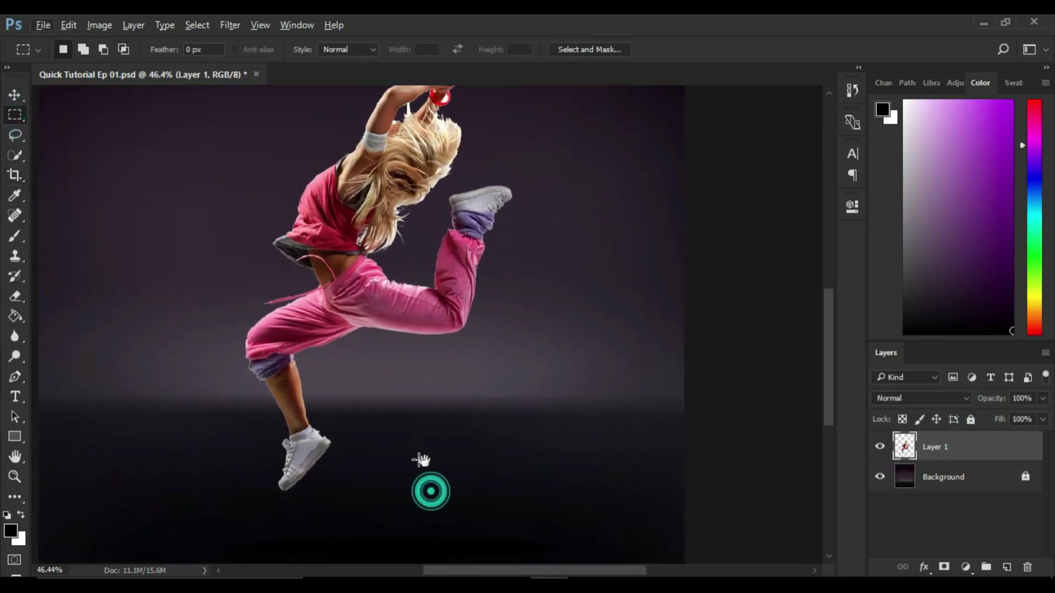
pyautogui.scroll(3, 308, 473)
pyautogui.scroll(3, 313, 431)
pyautogui.scroll(2, 312, 432)
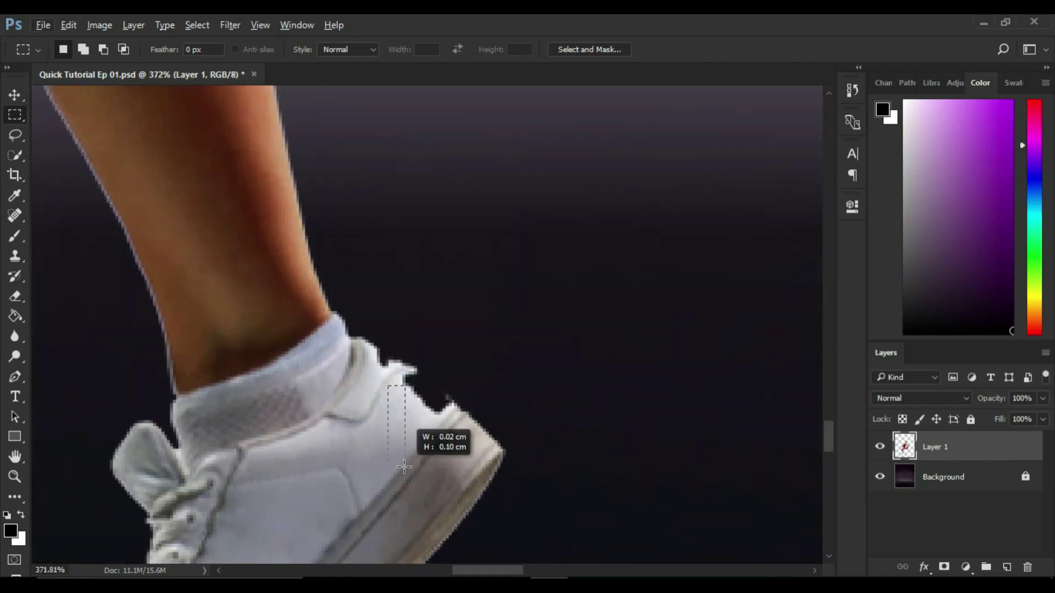
pyautogui.moveTo(391, 387)
pyautogui.mouseDown()
pyautogui.moveTo(406, 473)
pyautogui.moveTo(347, 452)
pyautogui.mouseUp()
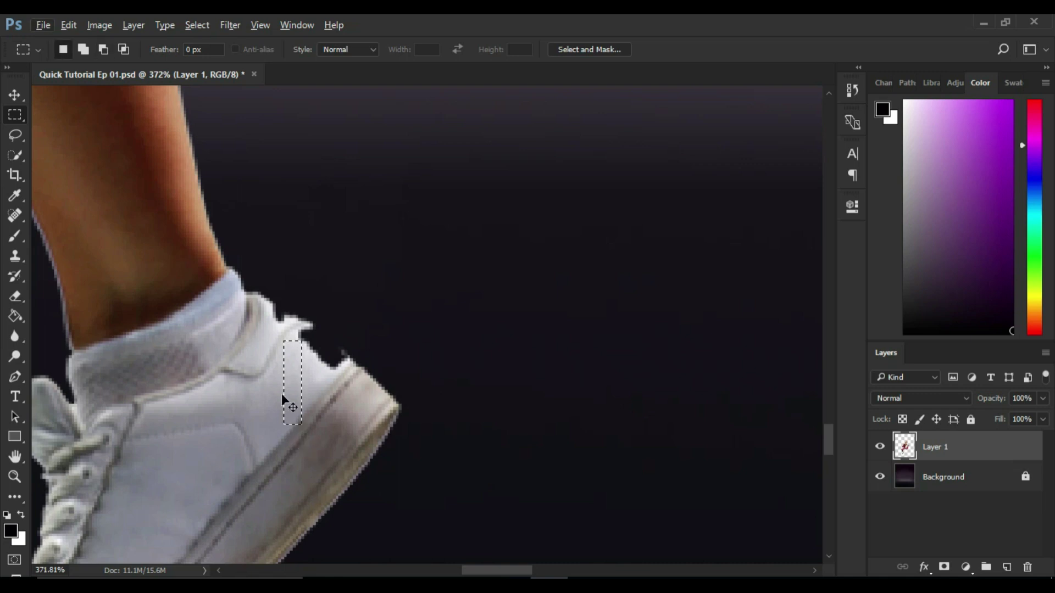
pyautogui.moveTo(282, 345); pyautogui.dragTo(296, 418)
# Copy the heel sliver to Layer 2 and drag it out to the right.
pyautogui.click(14, 95)
pyautogui.scroll(-2, 175, 352)
pyautogui.scroll(-3, 175, 351)
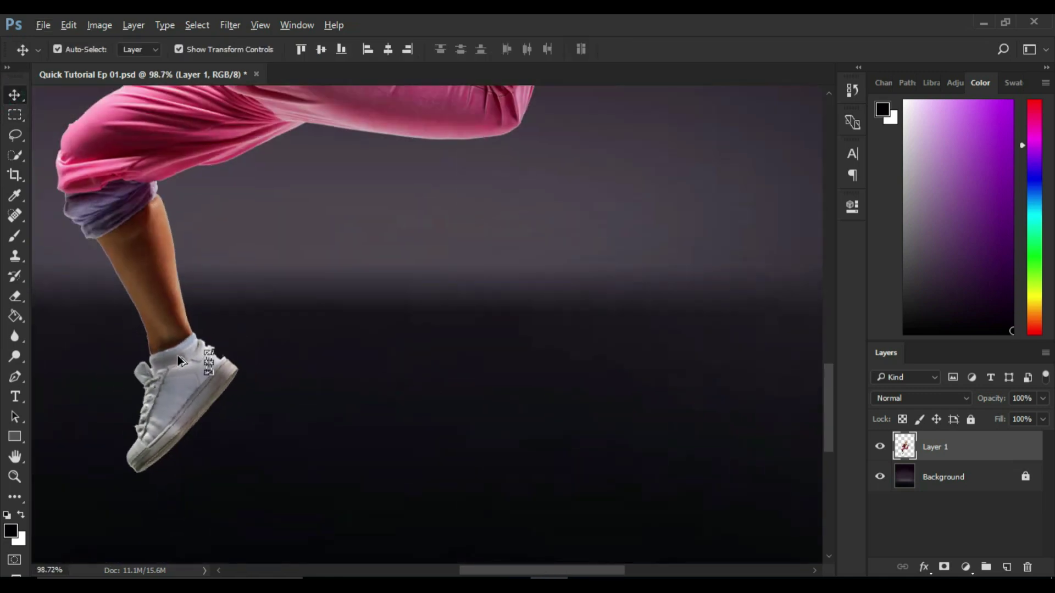
pyautogui.hotkey('ctrl', 'j')
pyautogui.moveTo(274, 367)
pyautogui.mouseDown()
pyautogui.moveTo(209, 363)
pyautogui.moveTo(737, 379)
pyautogui.mouseUp()
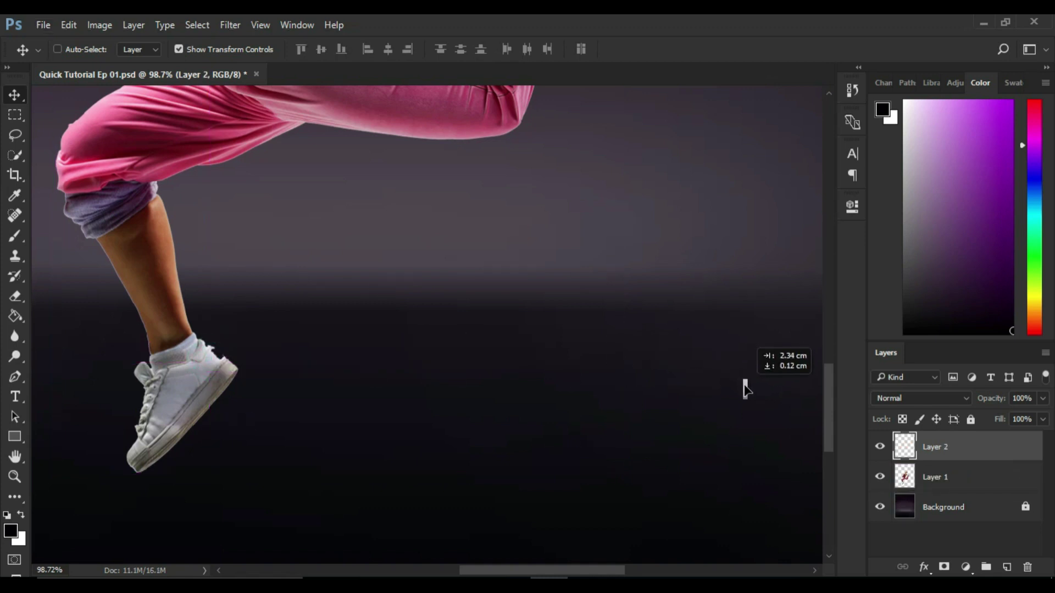
# Marquee-select a thin strip down the dancer's lower leg.
pyautogui.click(19, 117)
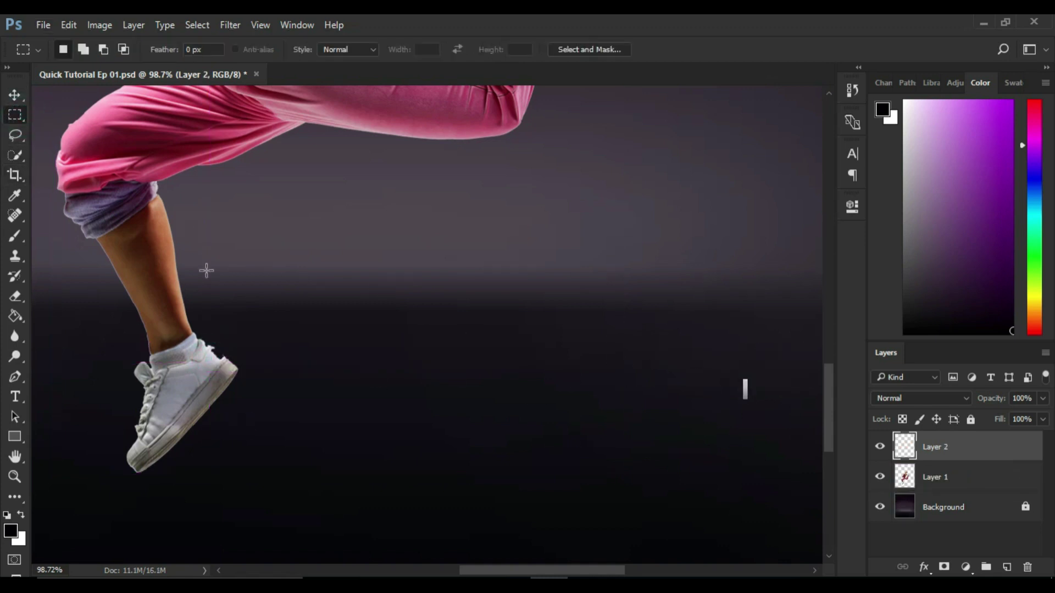
pyautogui.scroll(2, 166, 295)
pyautogui.scroll(1, 141, 264)
pyautogui.scroll(2, 198, 401)
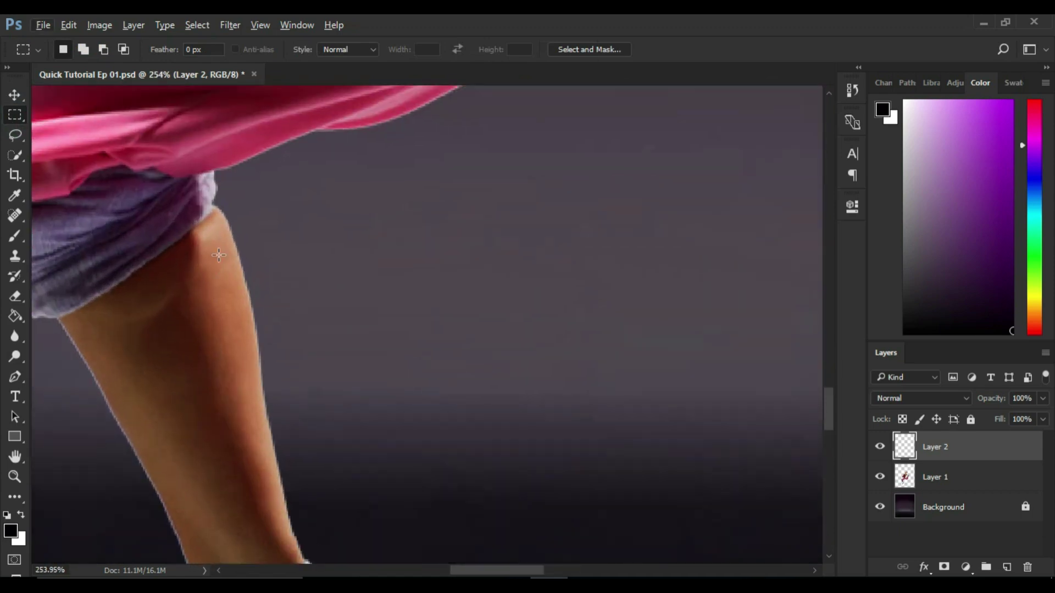
pyautogui.moveTo(220, 240); pyautogui.dragTo(230, 354)
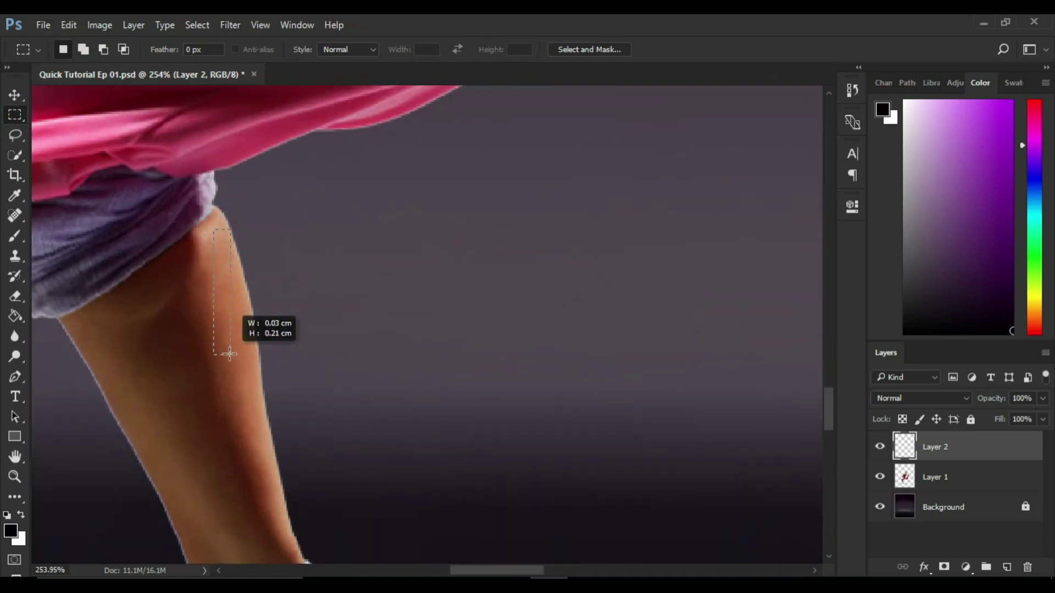
# Copy the skin strip from the dancer's layer to Layer 3 and place it above the white strip.
pyautogui.click(14, 94)
pyautogui.scroll(-3, 396, 429)
pyautogui.scroll(-1, 133, 357)
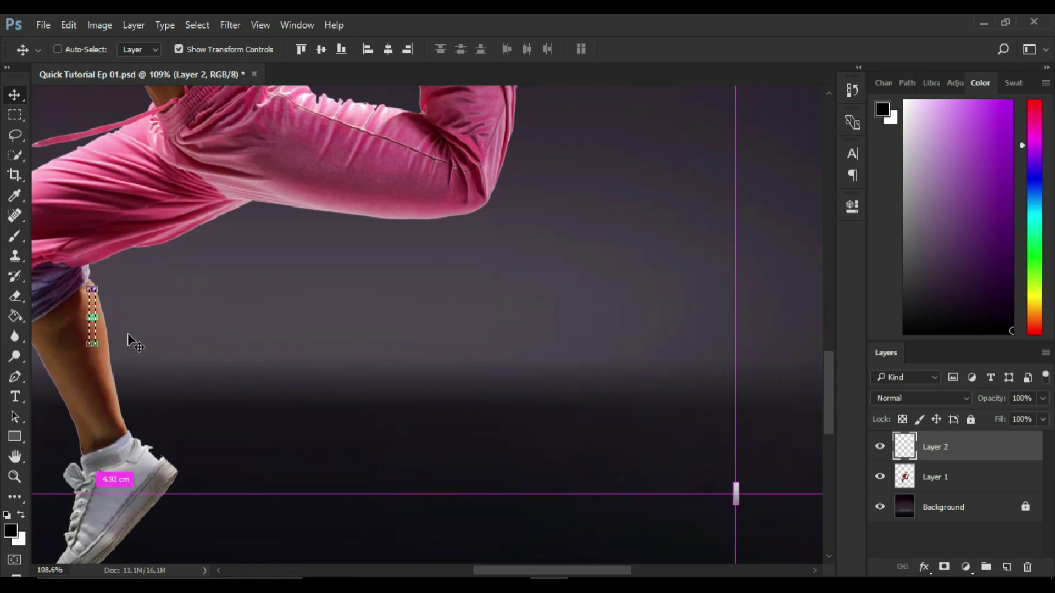
pyautogui.keyDown('ctrl'); pyautogui.click(915, 456); pyautogui.keyUp('ctrl')
pyautogui.click(925, 477)
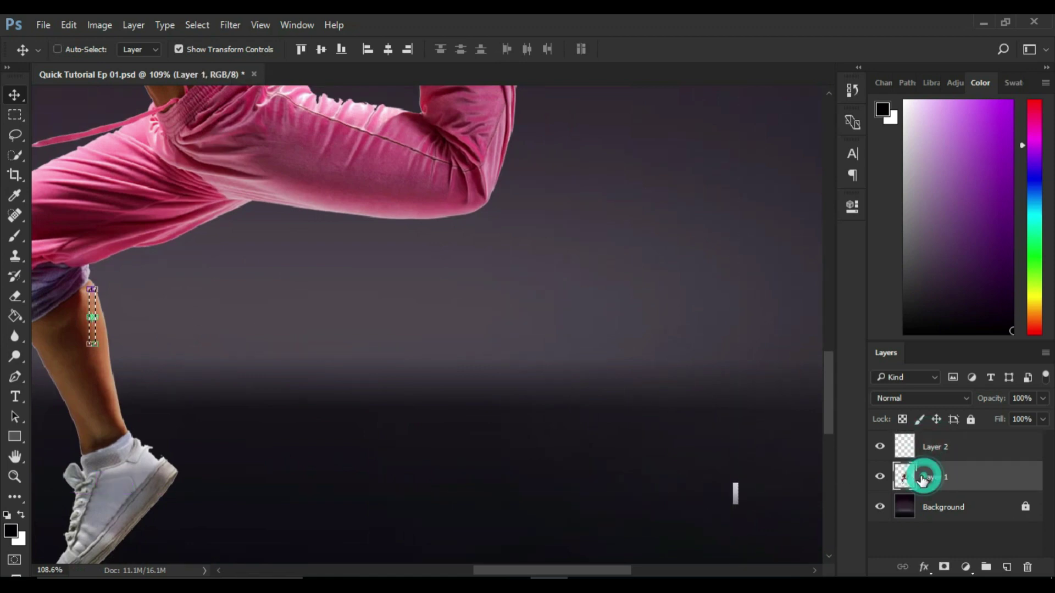
pyautogui.hotkey('ctrl', 'j')
pyautogui.moveTo(91, 307)
pyautogui.mouseDown()
pyautogui.moveTo(230, 314)
pyautogui.moveTo(735, 418)
pyautogui.mouseUp()
pyautogui.moveTo(305, 199); pyautogui.dragTo(222, 474)
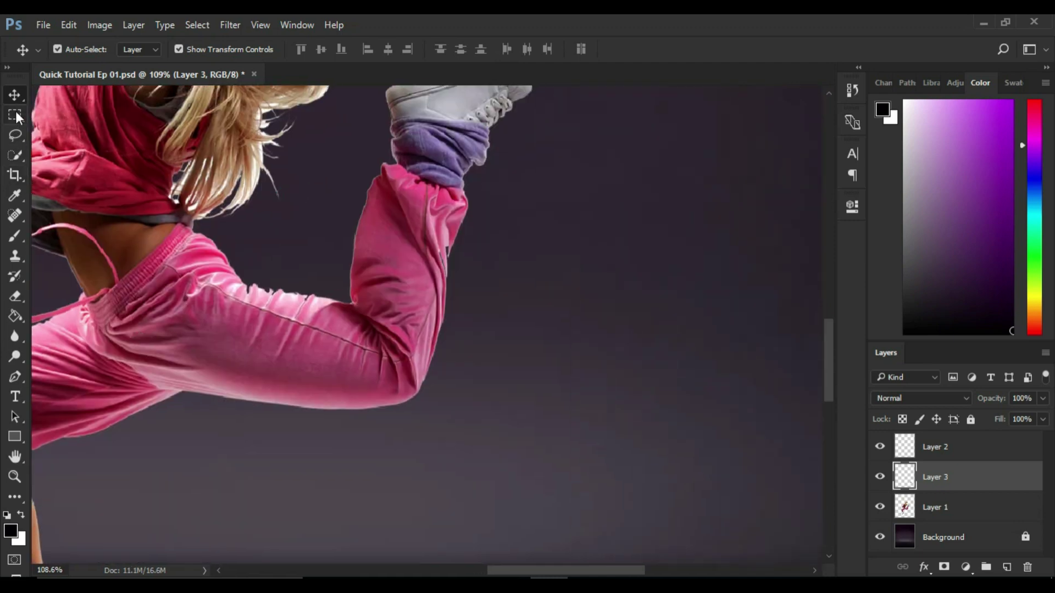
# On the dancer's layer, select a thin strip of the pink trouser thigh.
pyautogui.click(15, 114)
pyautogui.click(935, 507)
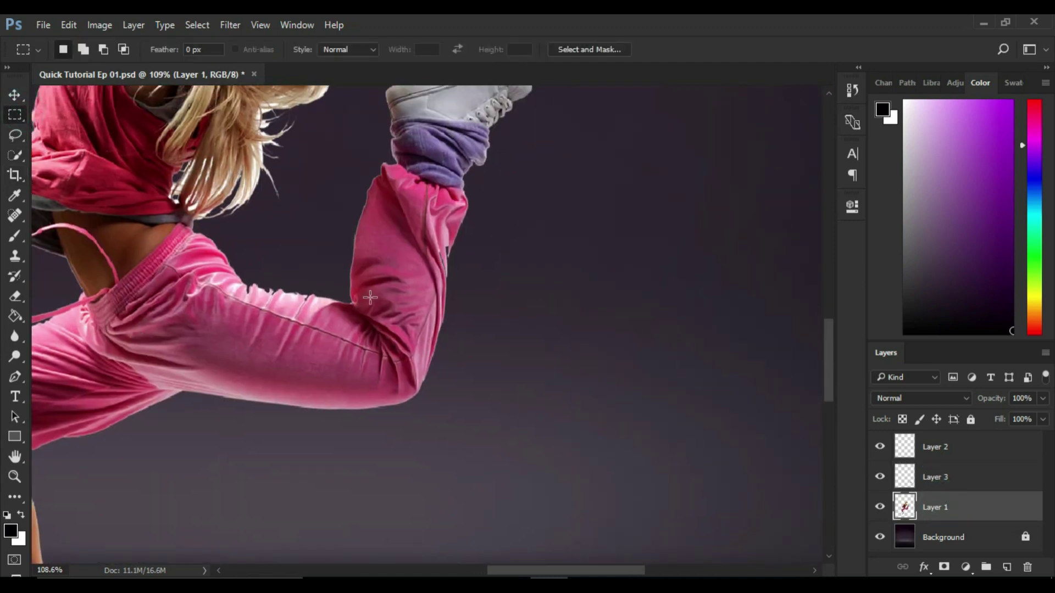
pyautogui.scroll(3, 370, 297)
pyautogui.hscroll(-3, 540, 248)
pyautogui.hscroll(-3, 656, 288)
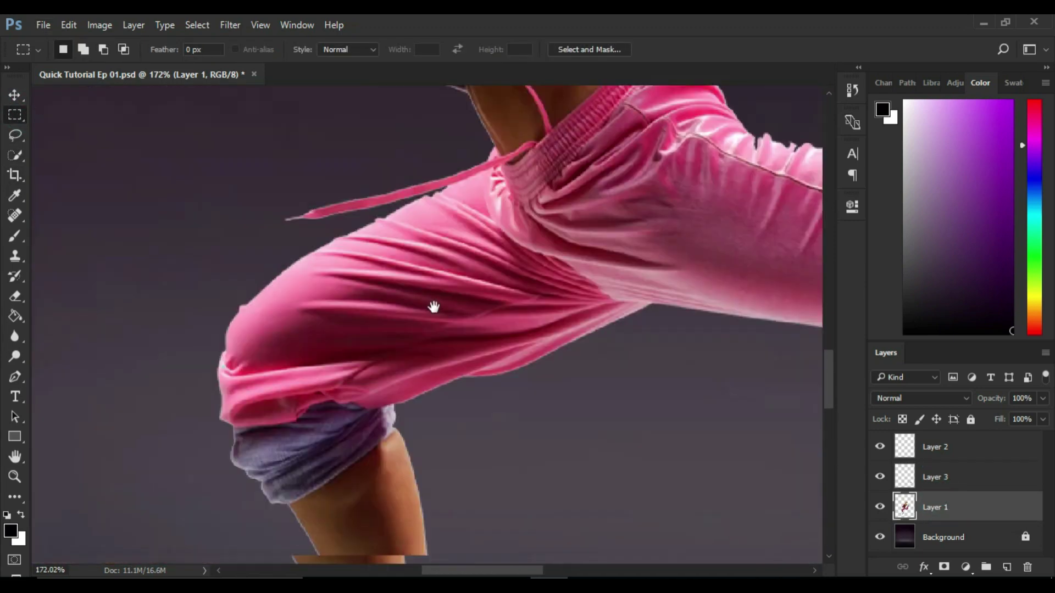
pyautogui.scroll(5, 433, 306)
pyautogui.moveTo(267, 237); pyautogui.dragTo(287, 440)
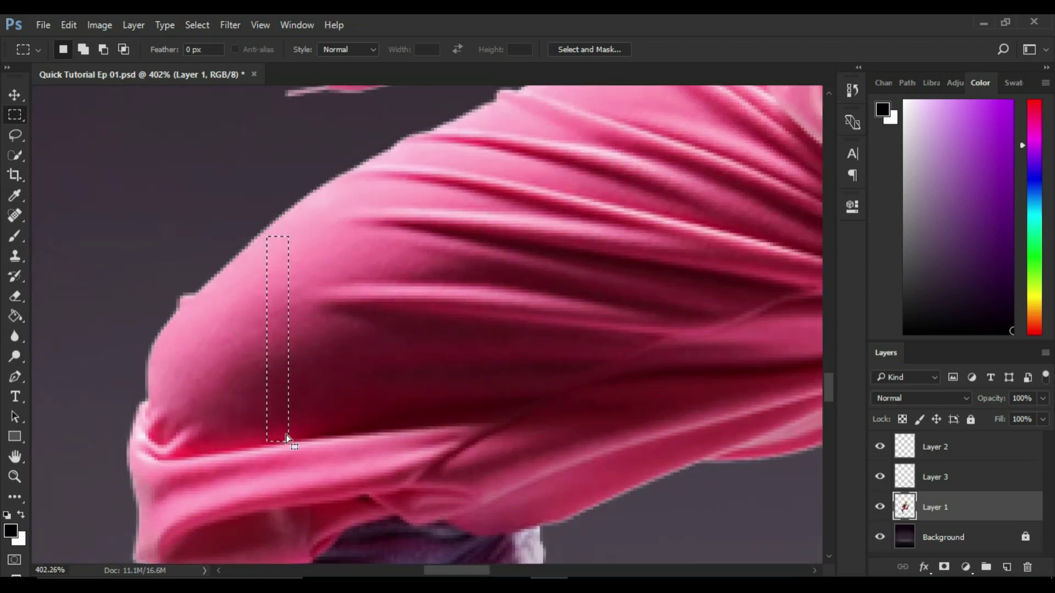
pyautogui.scroll(-5, 175, 280)
pyautogui.scroll(-3, 306, 329)
pyautogui.click(15, 94)
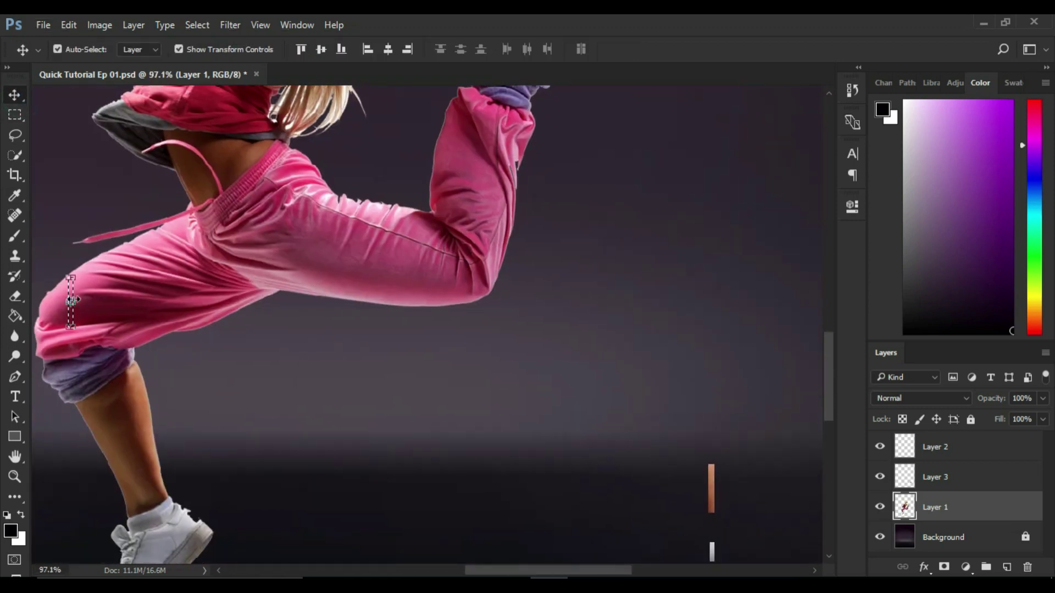
# Copy the trouser strip to Layer 4 above the skin strip, and lengthen the skin strip.
pyautogui.hotkey('ctrl', 'j')
pyautogui.moveTo(70, 289); pyautogui.dragTo(708, 340)
pyautogui.moveTo(713, 476); pyautogui.dragTo(710, 380)
pyautogui.hotkey('ctrl', 't')
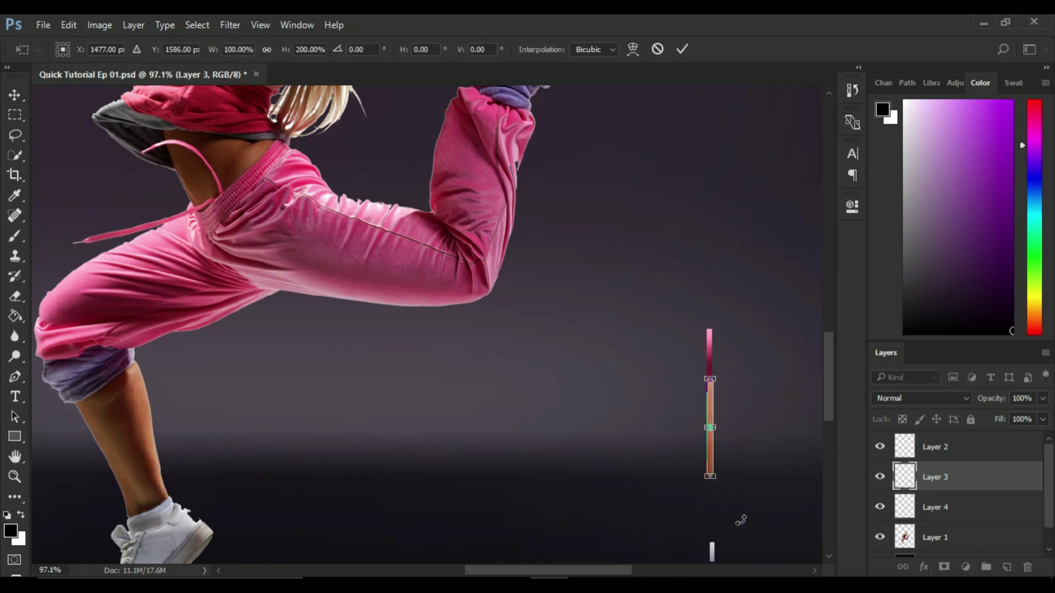
pyautogui.press('Return')
# Move the white strip up under the skin strip and stretch it downward.
pyautogui.moveTo(712, 553); pyautogui.dragTo(710, 487)
pyautogui.scroll(2, 741, 530)
pyautogui.scroll(4, 594, 483)
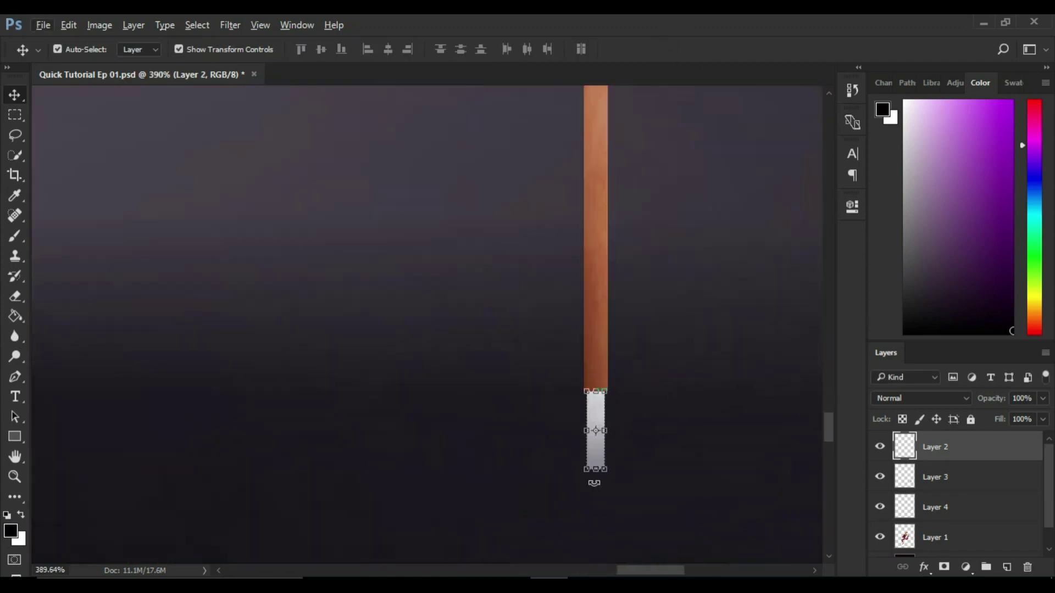
pyautogui.moveTo(595, 484); pyautogui.dragTo(595, 529)
pyautogui.click(682, 48)
# Stretch the pink trouser strip taller upward.
pyautogui.scroll(-6, 595, 290)
pyautogui.moveTo(596, 290); pyautogui.dragTo(460, 468)
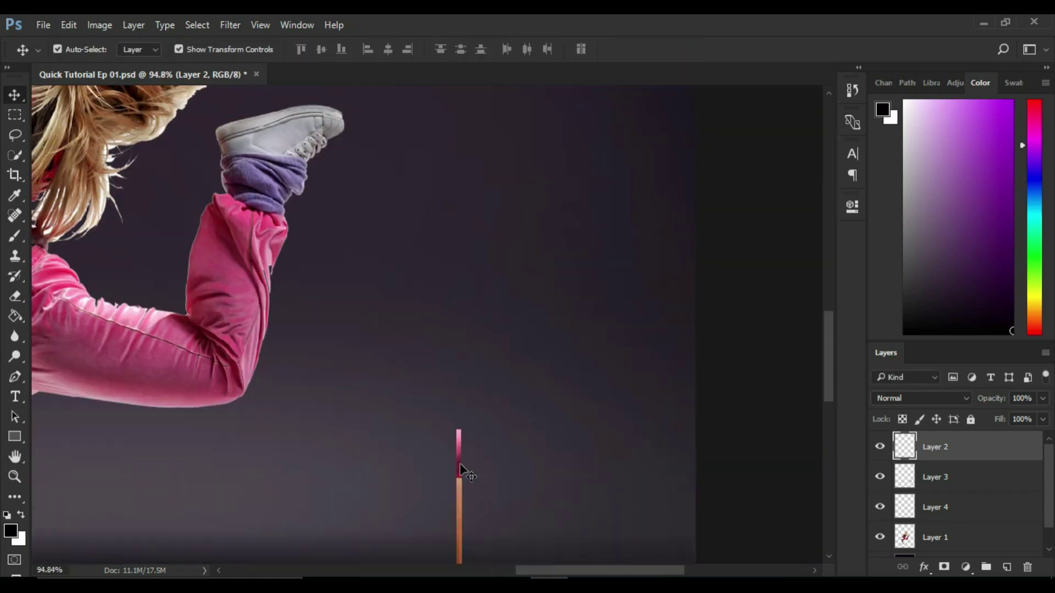
pyautogui.click(460, 467)
pyautogui.scroll(4, 462, 374)
pyautogui.scroll(-5, 467, 417)
pyautogui.scroll(2, 481, 403)
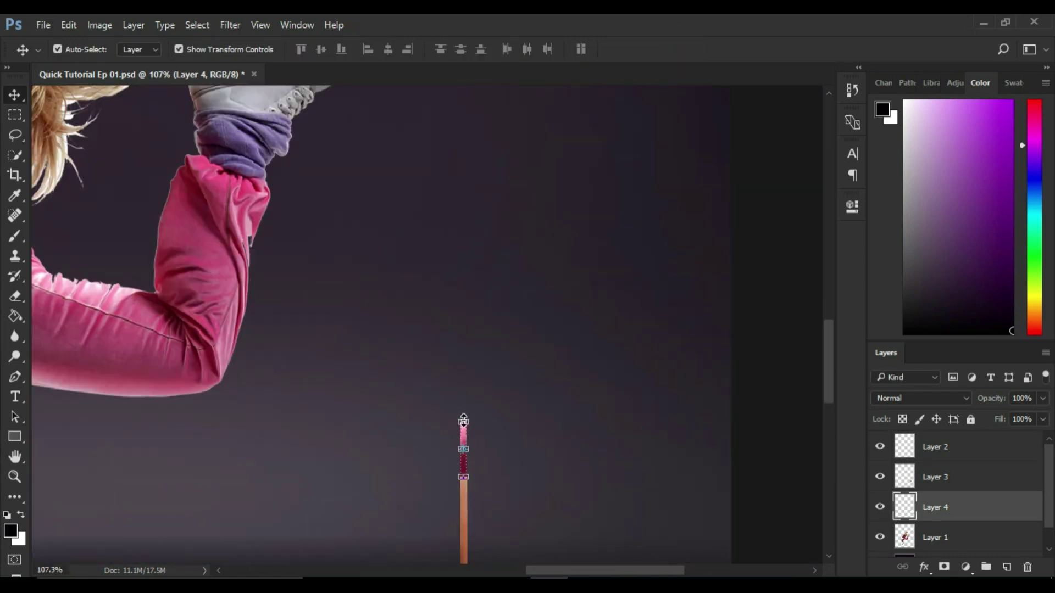
pyautogui.moveTo(463, 421); pyautogui.dragTo(463, 236)
pyautogui.press('Return')
# Select a thin strip of the purple sock cuff on the dancer's layer.
pyautogui.scroll(1, 460, 358)
pyautogui.scroll(2, 461, 355)
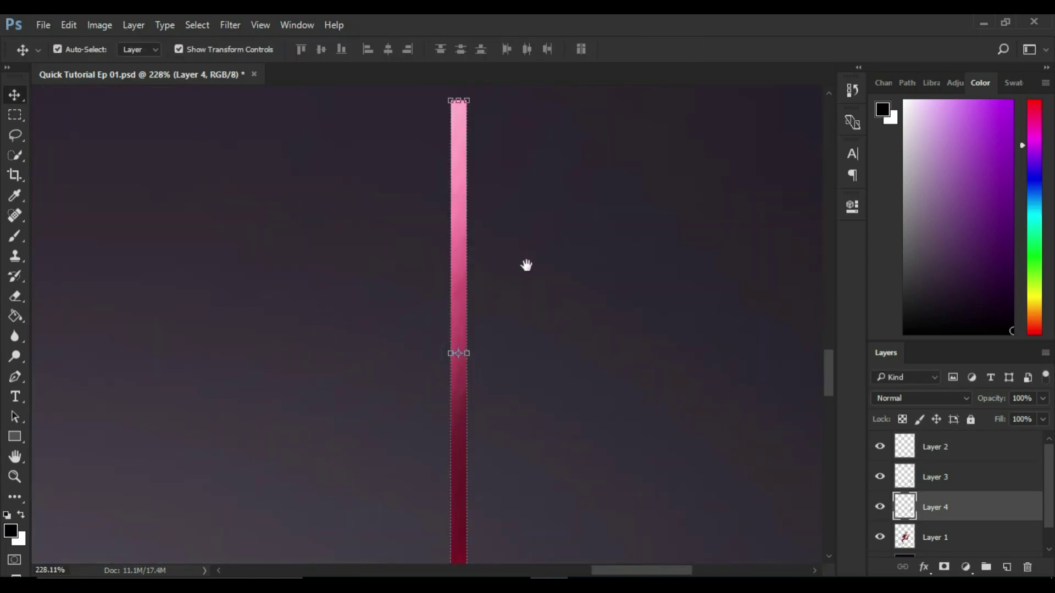
pyautogui.moveTo(527, 265); pyautogui.dragTo(346, 347)
pyautogui.press('m')
pyautogui.click(937, 536)
pyautogui.scroll(2, 330, 358)
pyautogui.moveTo(269, 243)
pyautogui.mouseDown()
pyautogui.moveTo(278, 255)
pyautogui.moveTo(289, 422)
pyautogui.mouseUp()
pyautogui.press('v')
pyautogui.scroll(-5, 145, 250)
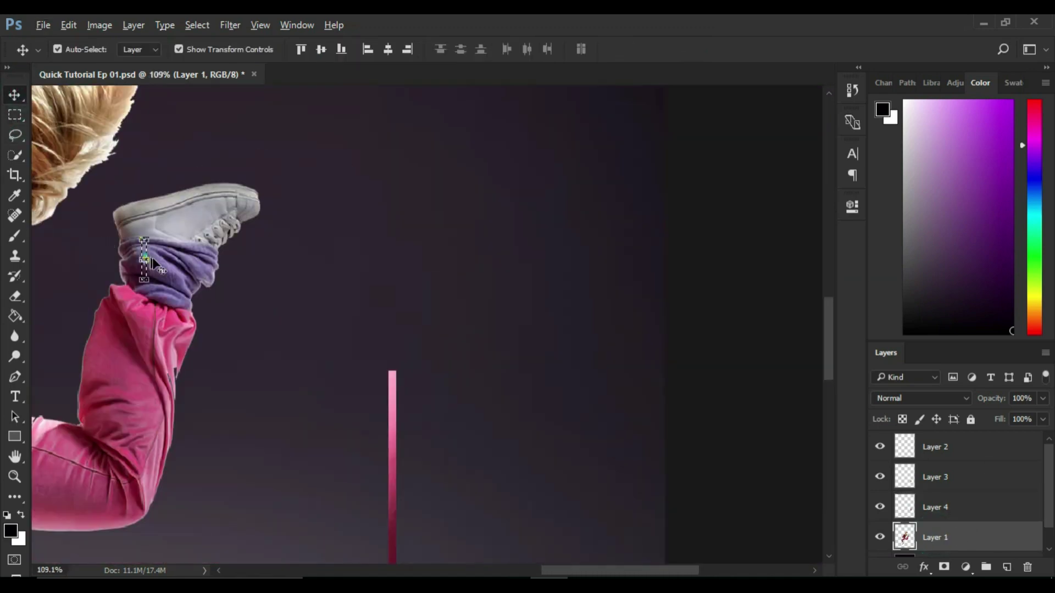
# Copy the purple sock strip to Layer 5 and move it above the pink bar.
pyautogui.hotkey('ctrl', 't')
pyautogui.scroll(5, 135, 261)
pyautogui.press('Return')
pyautogui.hotkey('ctrl', 'j')
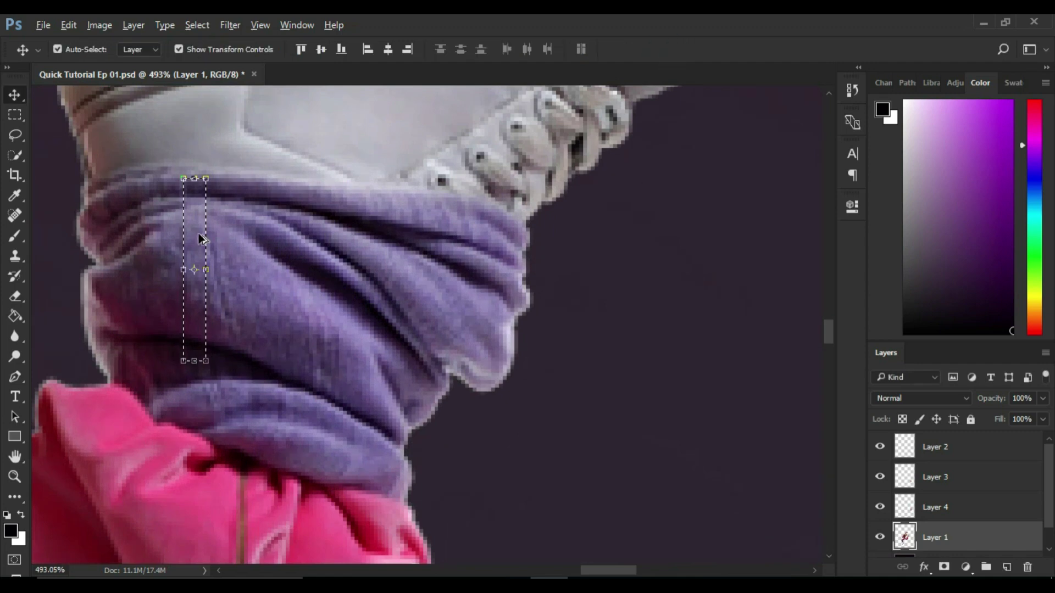
pyautogui.scroll(-5, 297, 354)
pyautogui.moveTo(272, 316)
pyautogui.mouseDown()
pyautogui.moveTo(521, 376)
pyautogui.moveTo(518, 345)
pyautogui.mouseUp()
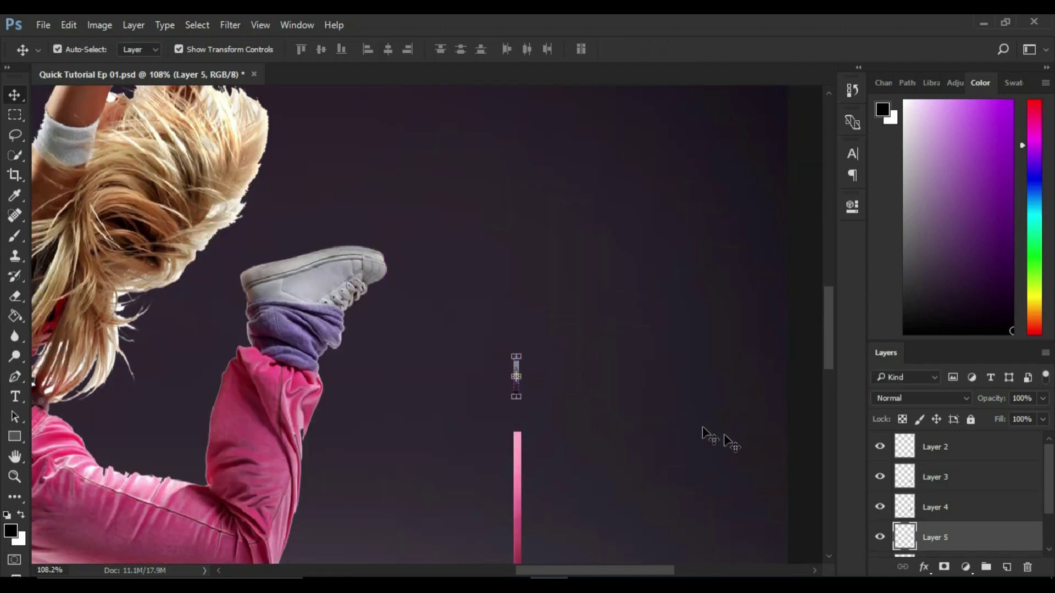
# Copy a thin blonde hair strip to Layer 6 and place it above the purple strip.
pyautogui.press('m')
pyautogui.moveTo(312, 299); pyautogui.dragTo(313, 300)
pyautogui.press('v')
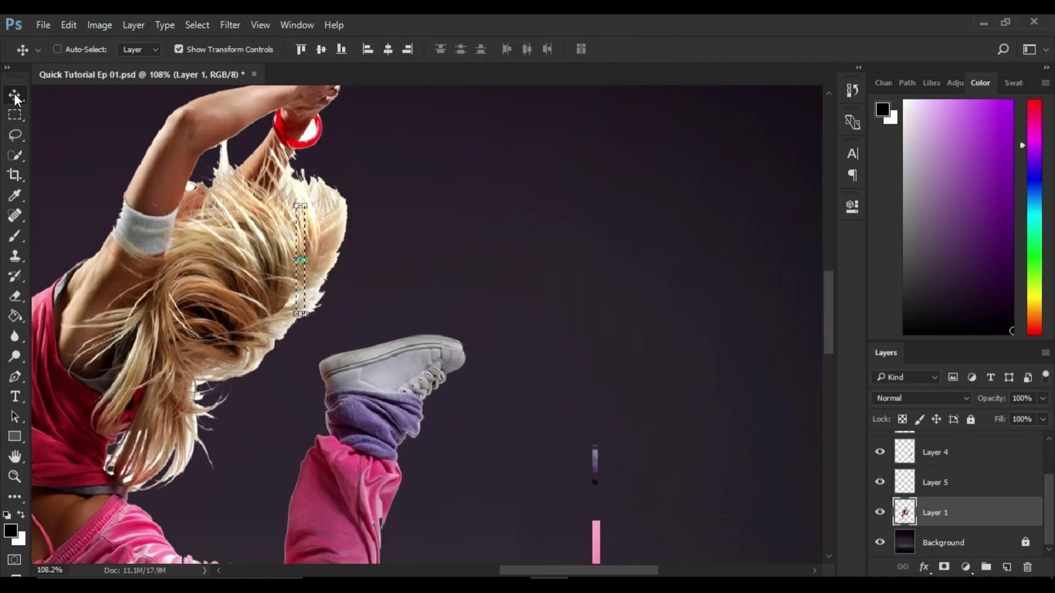
pyautogui.hotkey('ctrl', 'j')
pyautogui.moveTo(305, 253); pyautogui.dragTo(596, 296)
pyautogui.scroll(5, 614, 350)
pyautogui.hotkey('ctrl', 't')
pyautogui.press('Return')
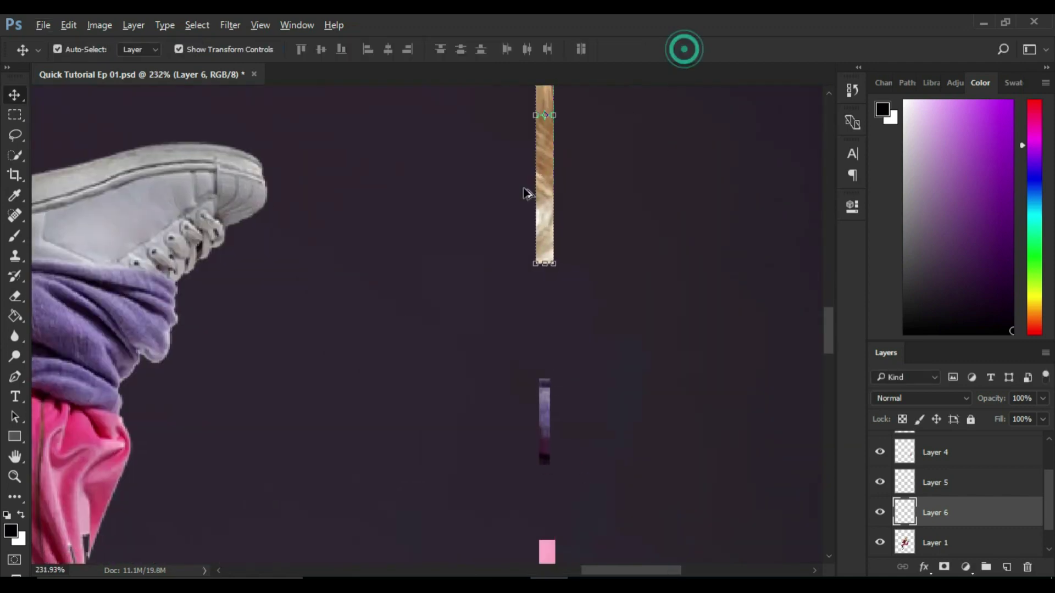
# Stretch the purple strip up to the hair and move the pink bar up to meet it.
pyautogui.scroll(-2, 530, 193)
pyautogui.click(514, 282)
pyautogui.hotkey('ctrl', 't')
pyautogui.moveTo(511, 278); pyautogui.dragTo(517, 213)
pyautogui.press('Return')
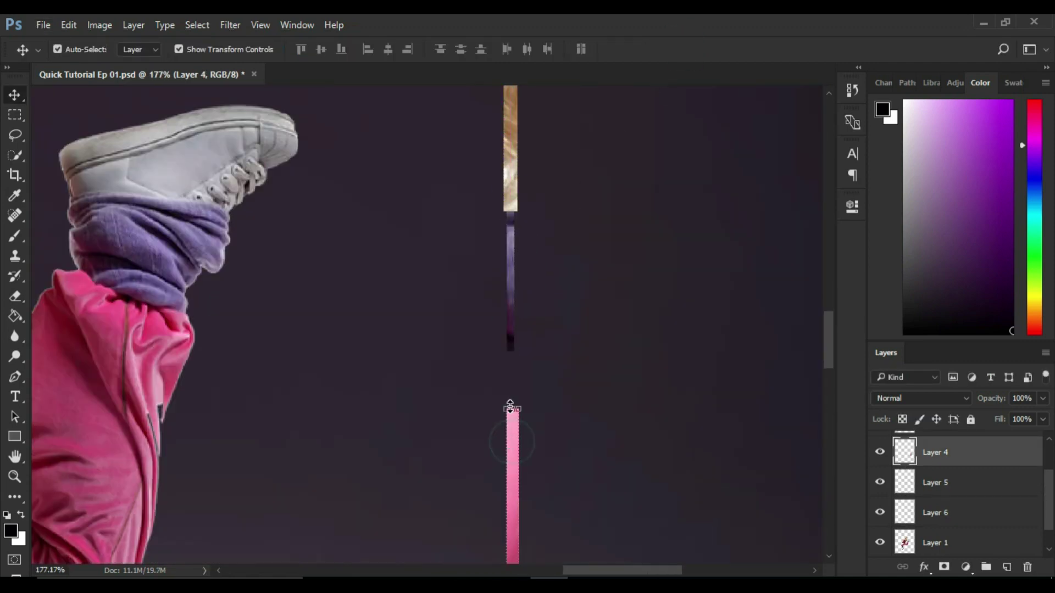
pyautogui.moveTo(511, 407)
pyautogui.mouseDown()
pyautogui.moveTo(514, 329)
pyautogui.moveTo(502, 324)
pyautogui.mouseUp()
pyautogui.hotkey('ctrl', 't')
pyautogui.scroll(2, 511, 330)
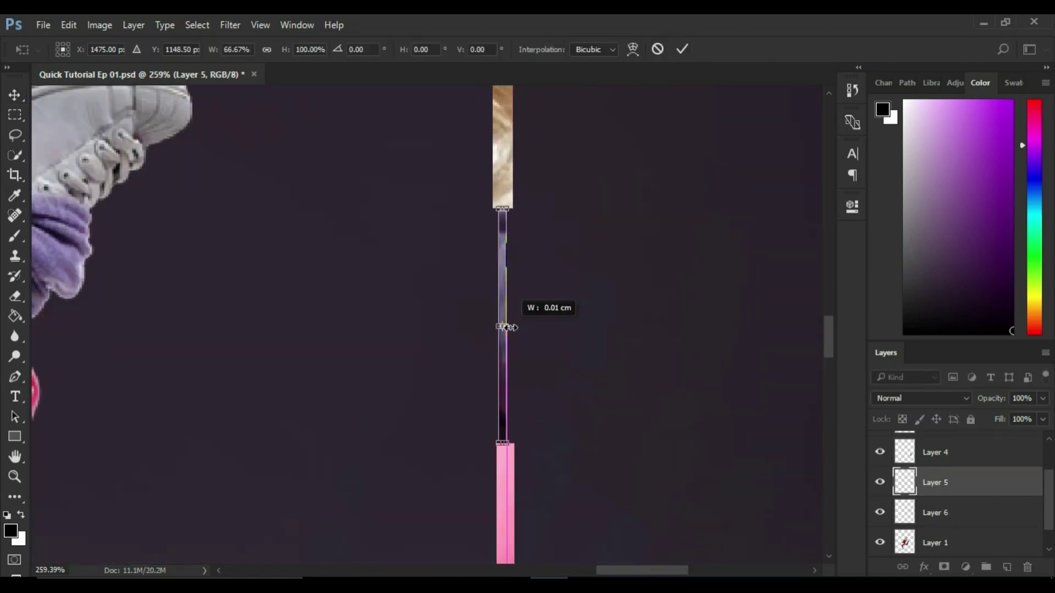
# Move the pink bar up against the strip above and widen it to match.
pyautogui.press('Return')
pyautogui.scroll(-2, 502, 226)
pyautogui.moveTo(502, 418); pyautogui.dragTo(497, 398)
pyautogui.moveTo(506, 500); pyautogui.dragTo(512, 511)
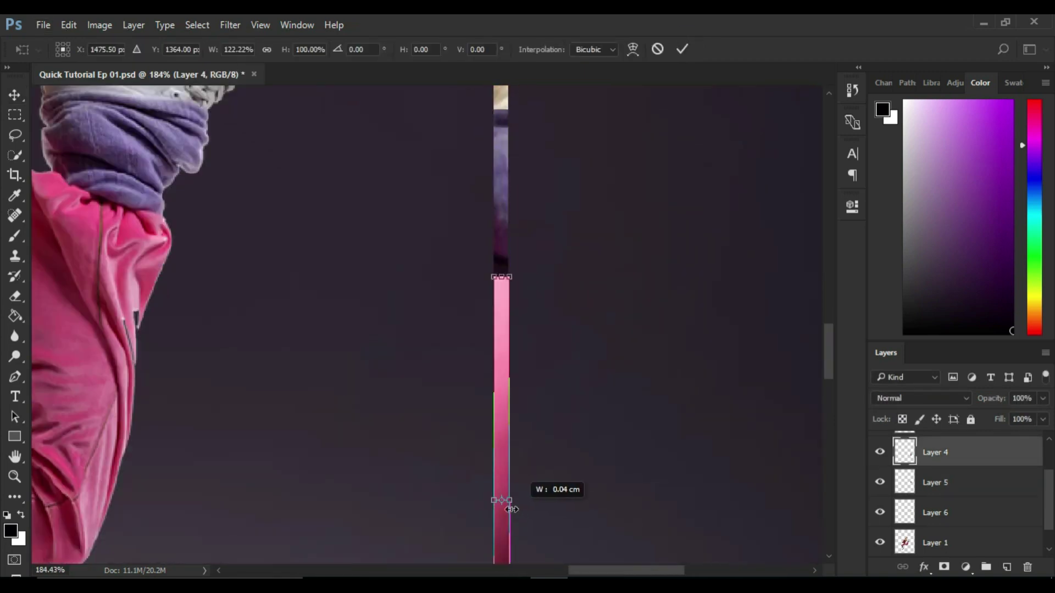
pyautogui.click(683, 50)
# Widen the tan and white strips together to 150%.
pyautogui.moveTo(531, 417); pyautogui.dragTo(519, 212)
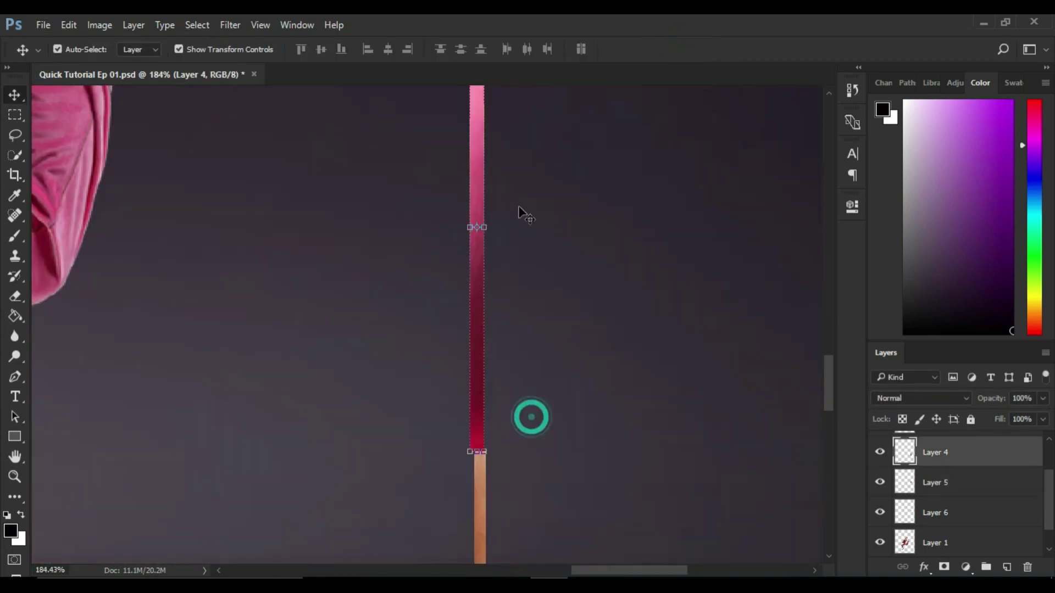
pyautogui.click(478, 493)
pyautogui.scroll(-3, 495, 312)
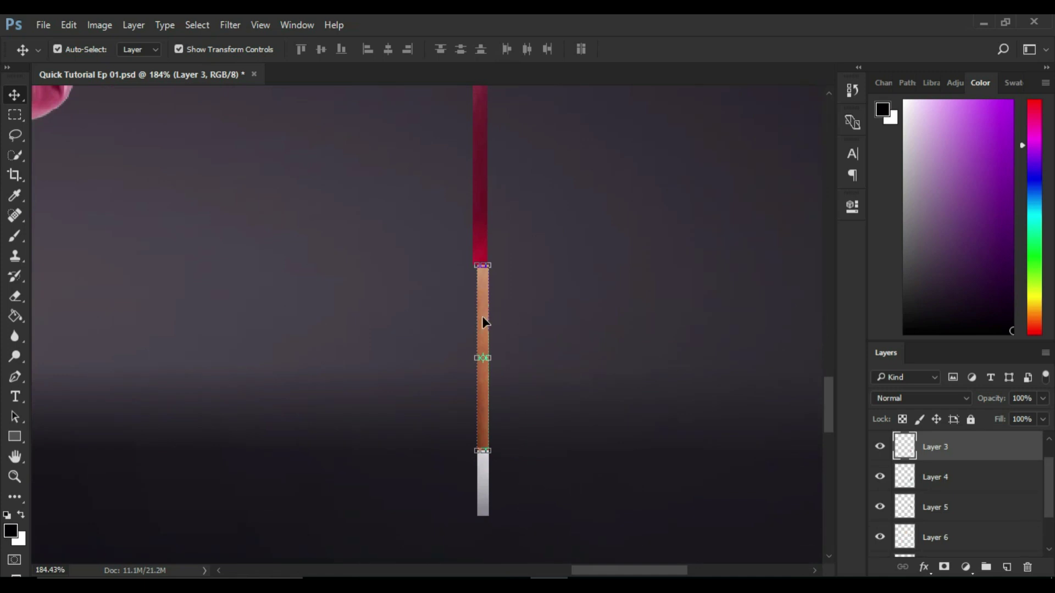
pyautogui.keyDown('shift'); pyautogui.click(482, 483); pyautogui.keyUp('shift')
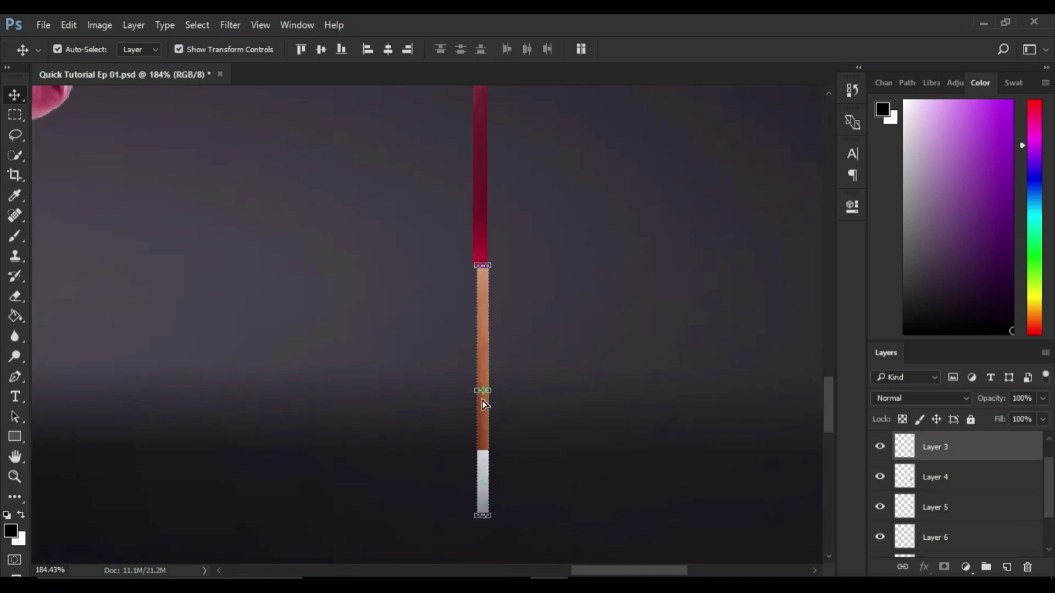
pyautogui.hotkey('ctrl', 't')
pyautogui.moveTo(484, 391); pyautogui.dragTo(491, 394)
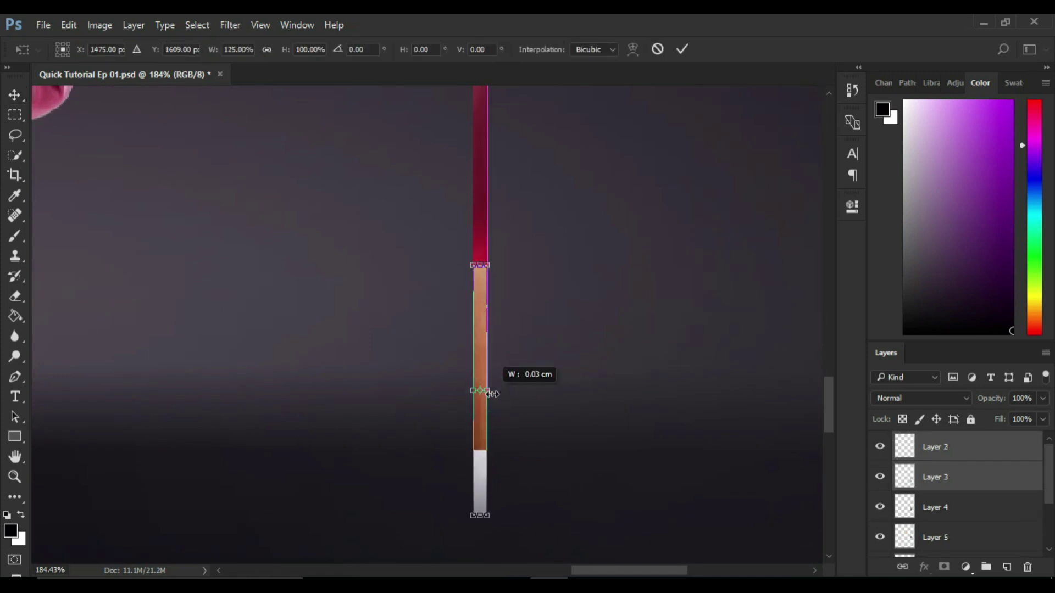
pyautogui.click(682, 50)
pyautogui.hotkey('ctrl', 't')
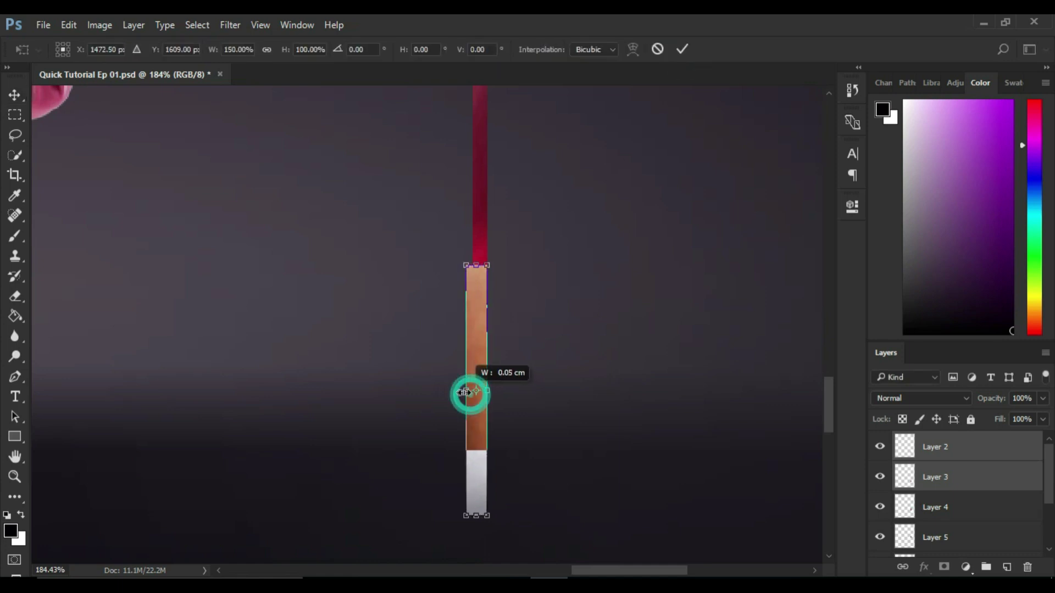
pyautogui.click(682, 50)
# Zoom out to the whole image and select all the colour strip layers.
pyautogui.hotkey('ctrl', '0')
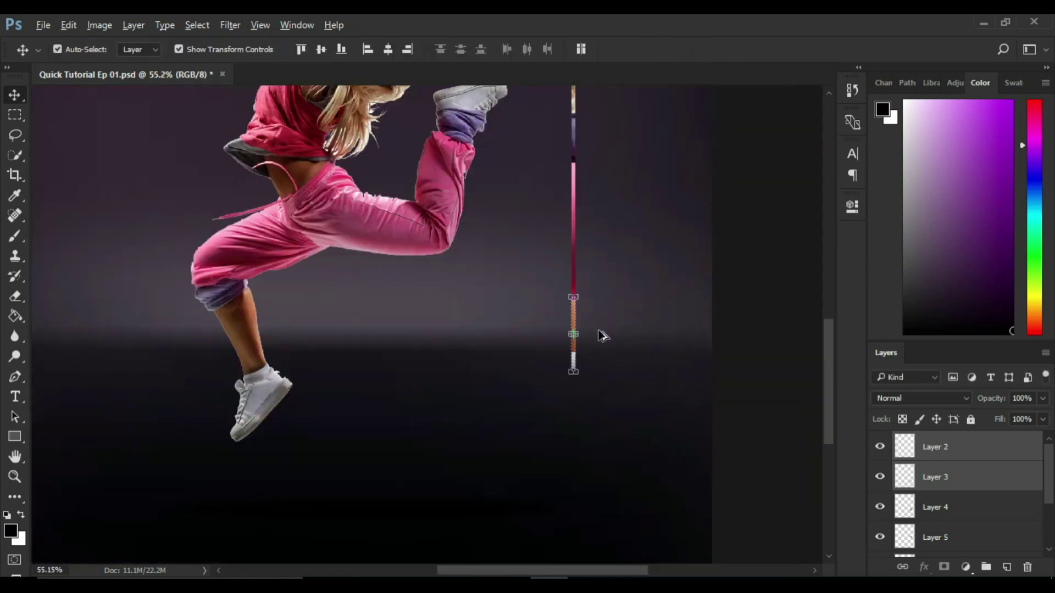
pyautogui.moveTo(642, 257); pyautogui.dragTo(613, 386)
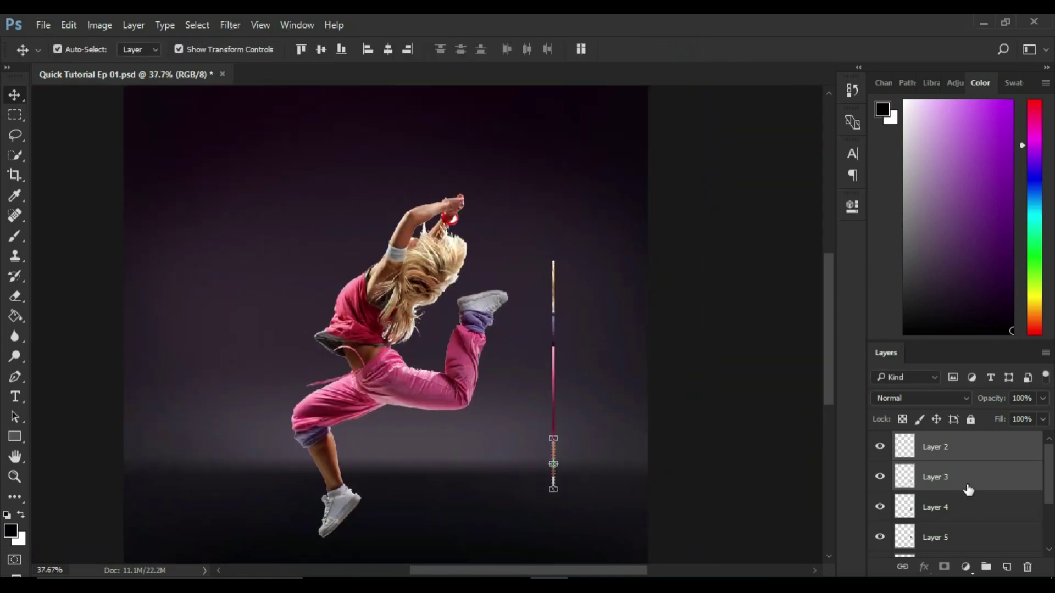
pyautogui.scroll(-3, 968, 489)
pyautogui.click(941, 517)
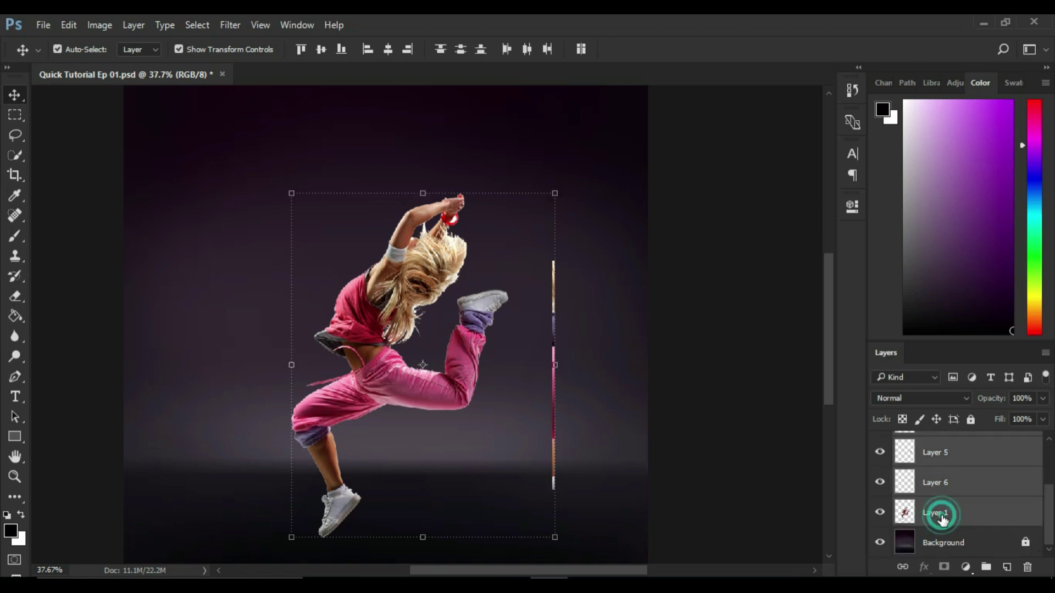
pyautogui.click(956, 484)
pyautogui.scroll(3, 956, 484)
pyautogui.click(958, 446)
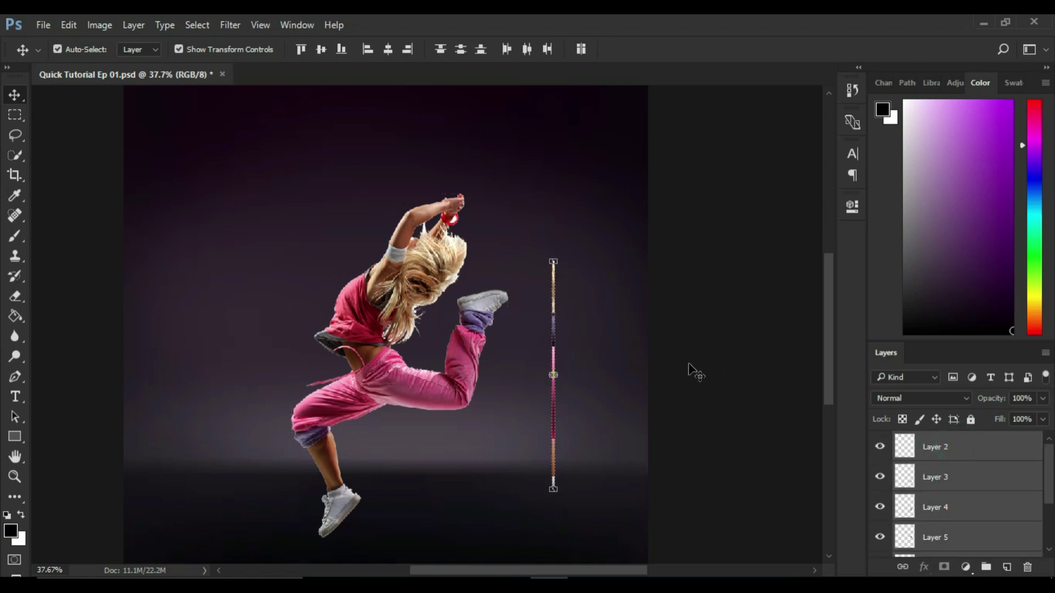
# Merge the strip layers into Layer 2 and stretch it horizontally past both canvas edges.
pyautogui.rightClick(914, 508)
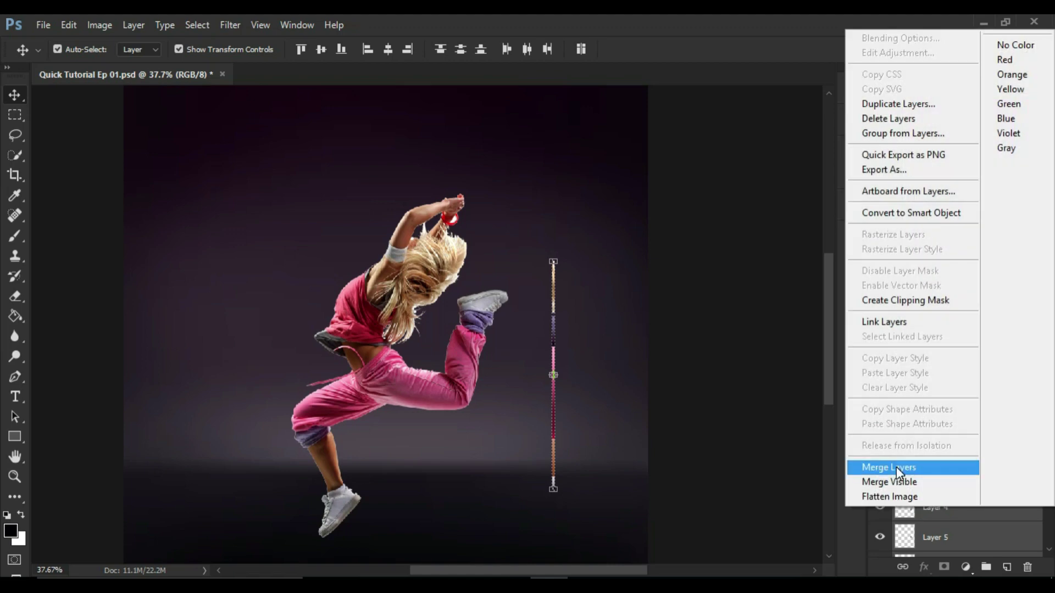
pyautogui.click(903, 469)
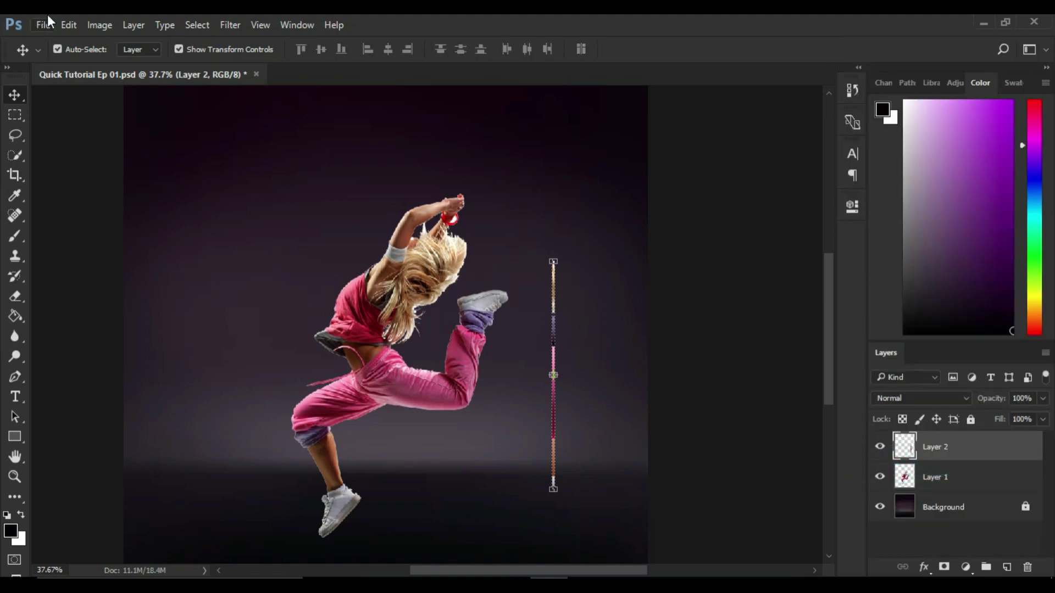
pyautogui.click(69, 25)
pyautogui.moveTo(118, 351)
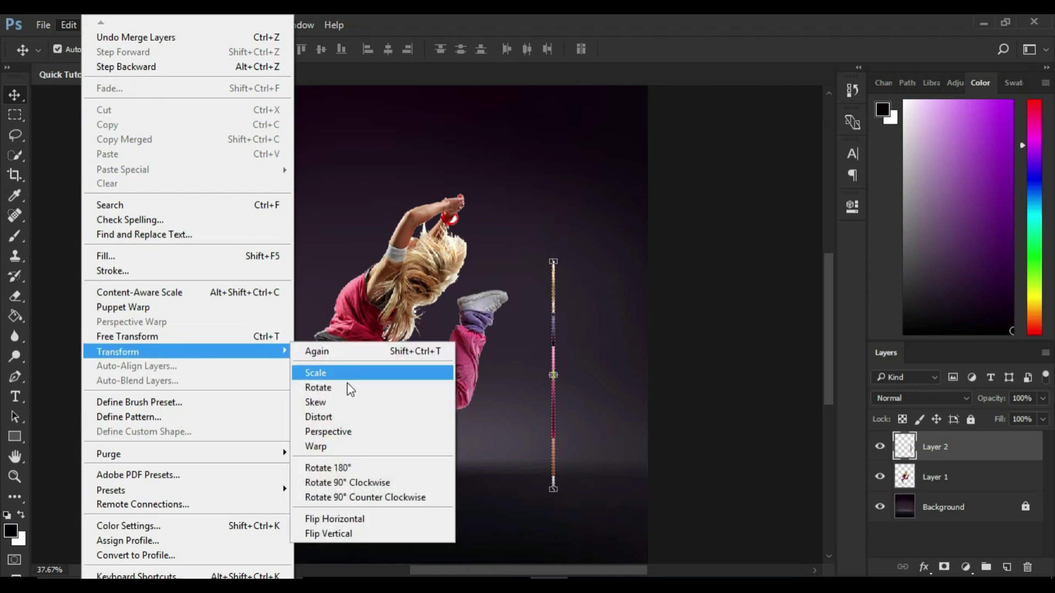
pyautogui.click(333, 418)
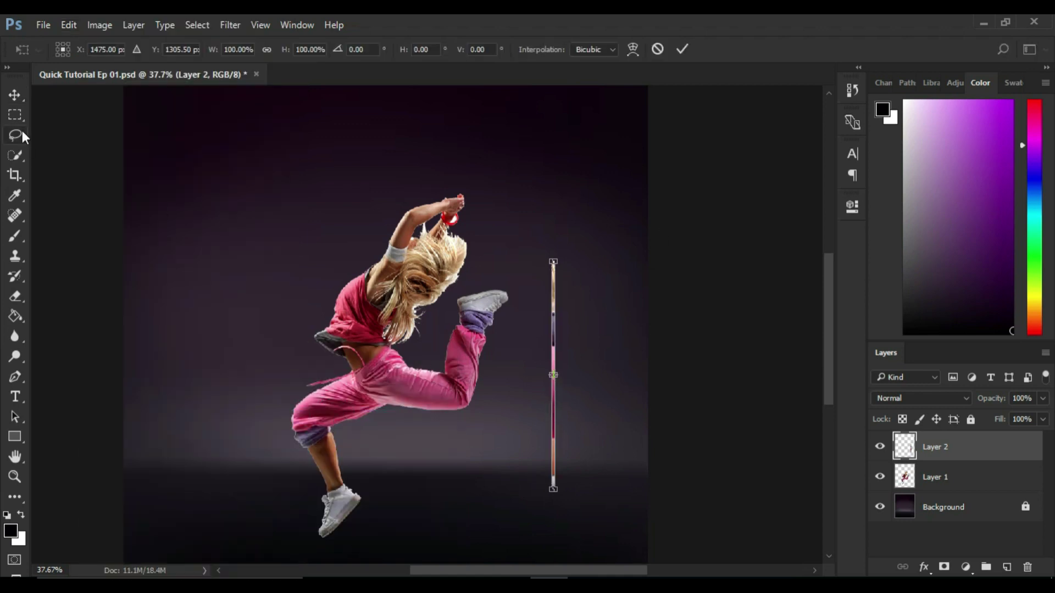
pyautogui.click(10, 101)
pyautogui.moveTo(554, 374); pyautogui.dragTo(674, 375)
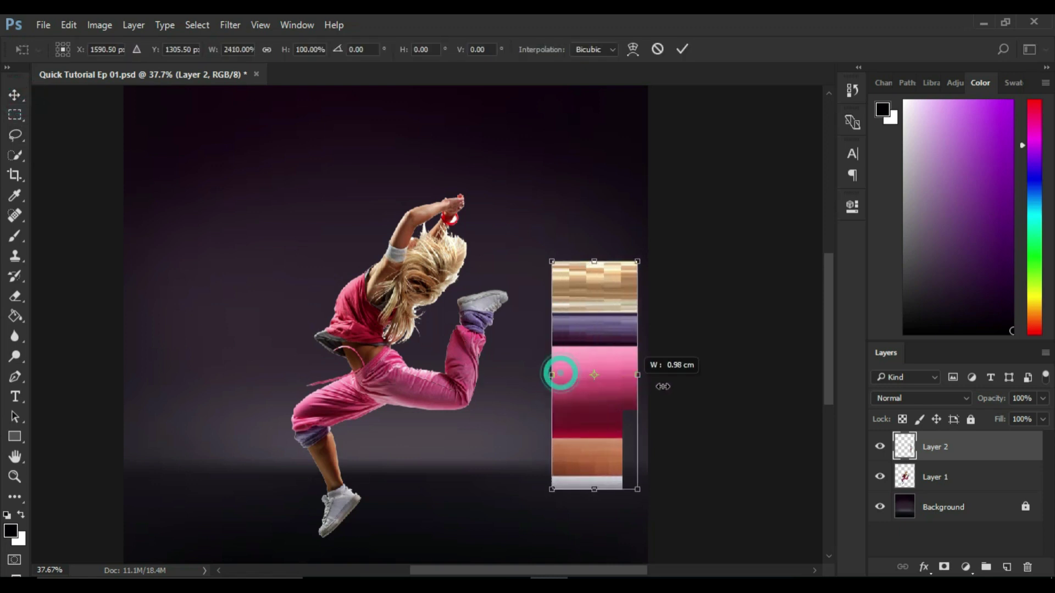
pyautogui.moveTo(495, 372); pyautogui.dragTo(33, 372)
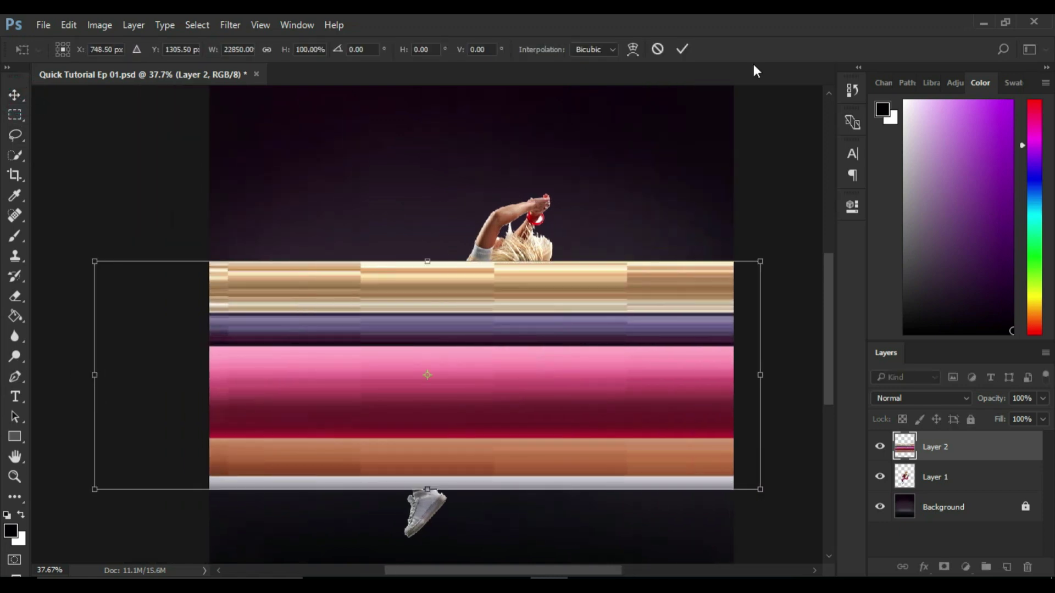
pyautogui.click(681, 48)
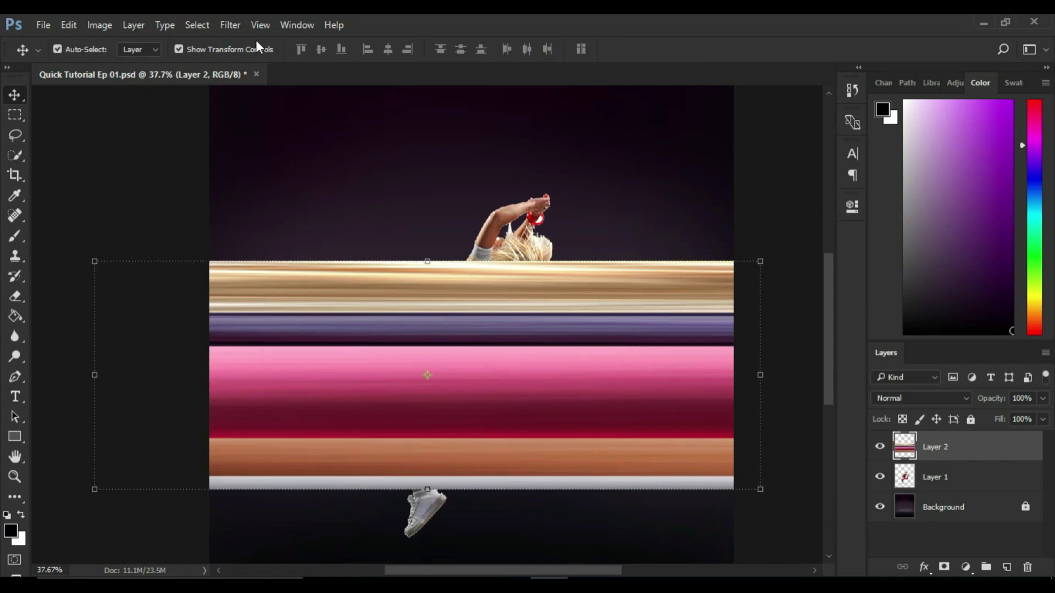
# Apply Filter > Distort > Polar Coordinates with Rectangular to Polar to the bands.
pyautogui.click(238, 30)
pyautogui.moveTo(243, 225)
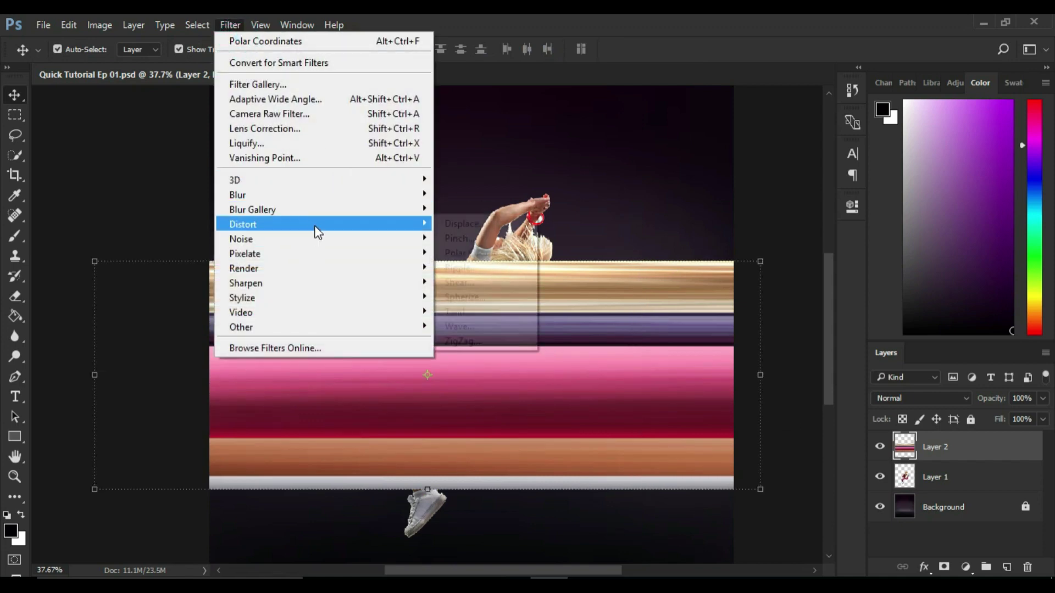
pyautogui.click(465, 254)
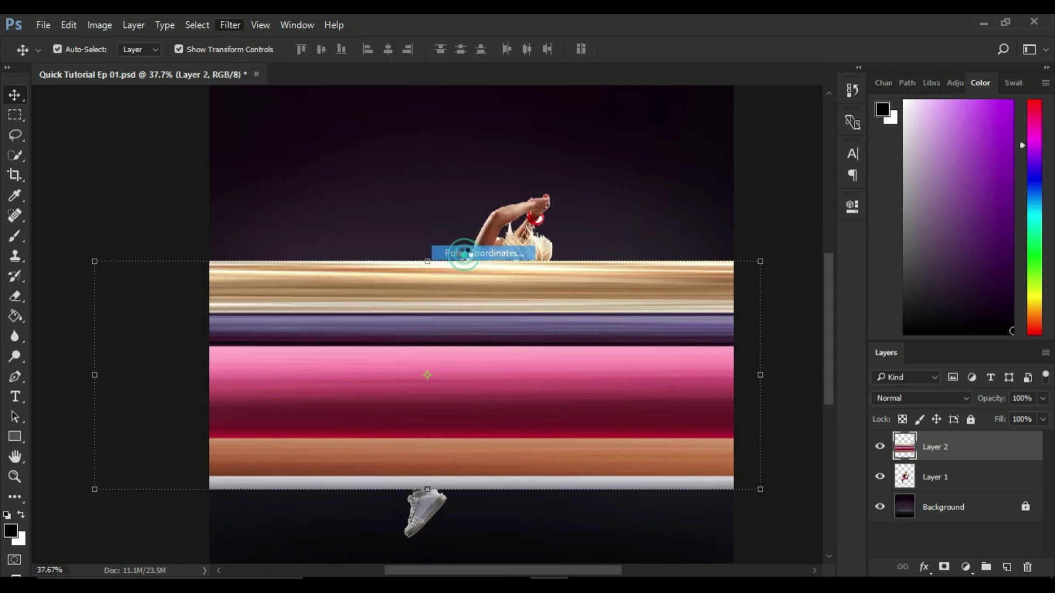
pyautogui.click(387, 337)
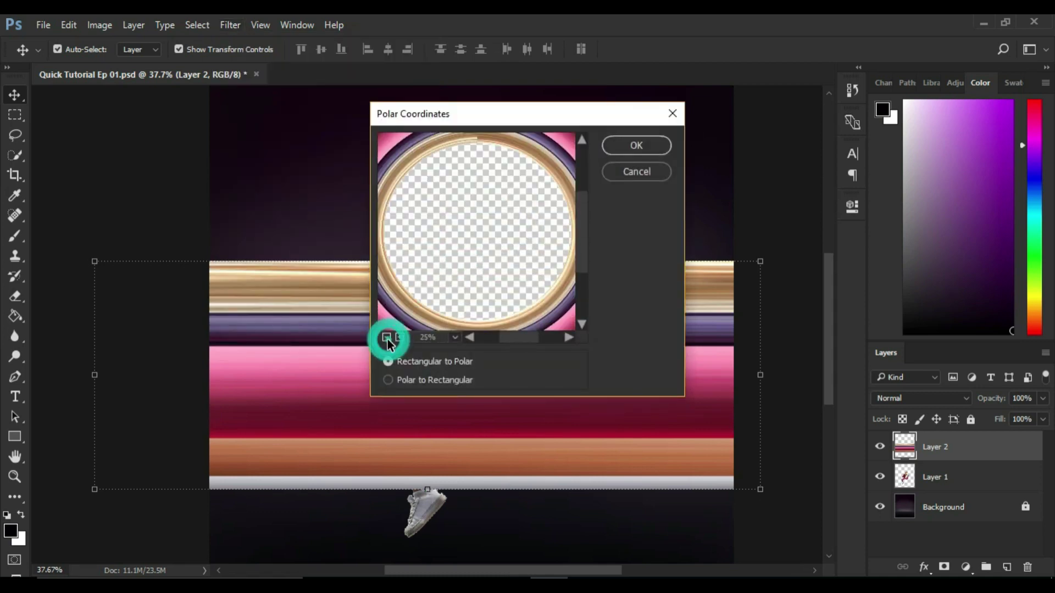
pyautogui.click(583, 264)
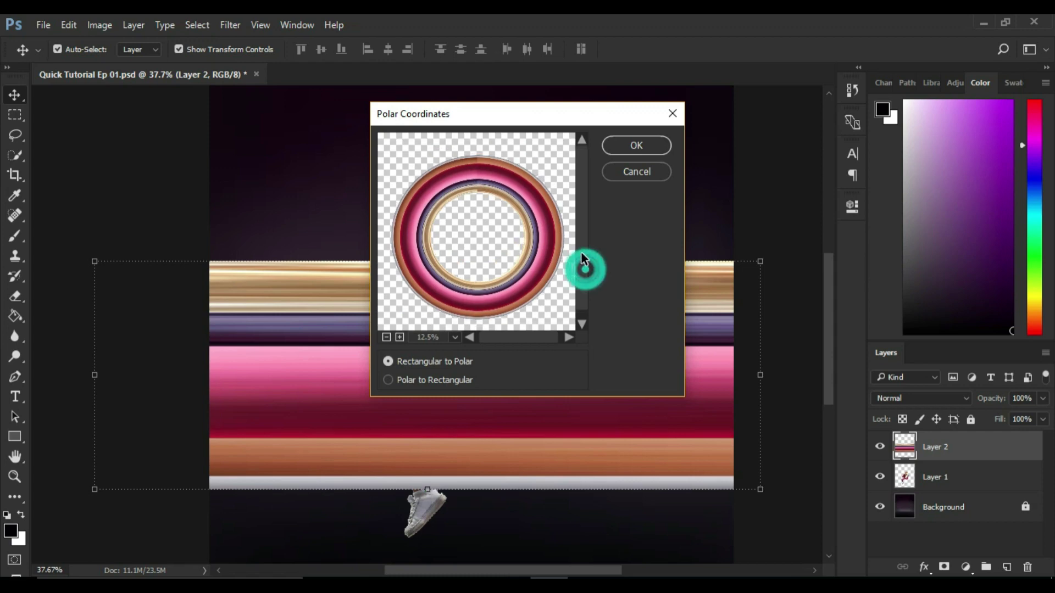
pyautogui.click(633, 146)
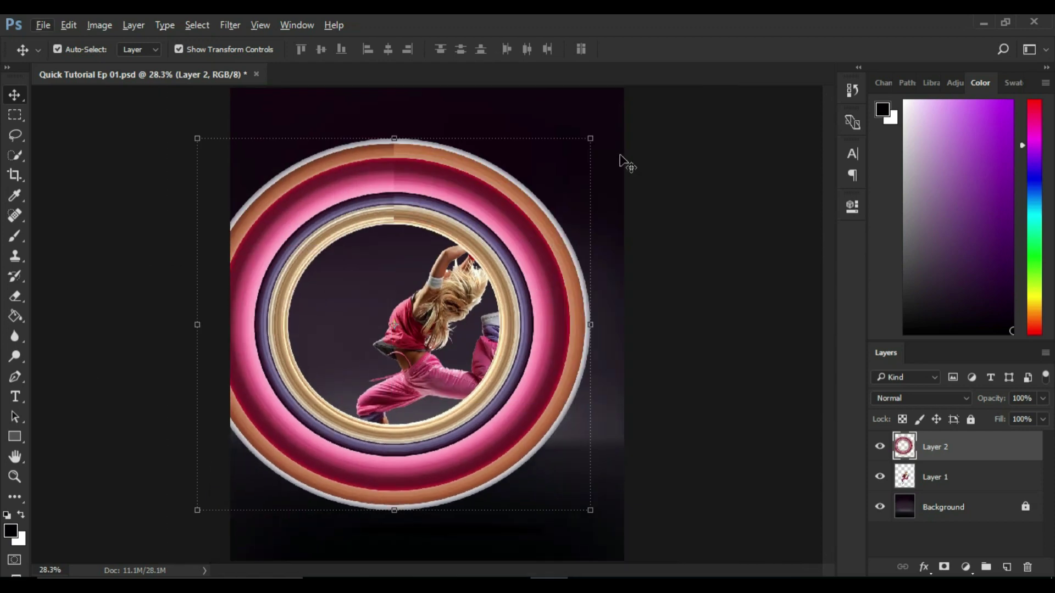
# Rotate, reposition and scale the rings around the dancer.
pyautogui.moveTo(598, 122)
pyautogui.mouseDown()
pyautogui.moveTo(607, 136)
pyautogui.moveTo(592, 403)
pyautogui.moveTo(338, 341)
pyautogui.mouseUp()
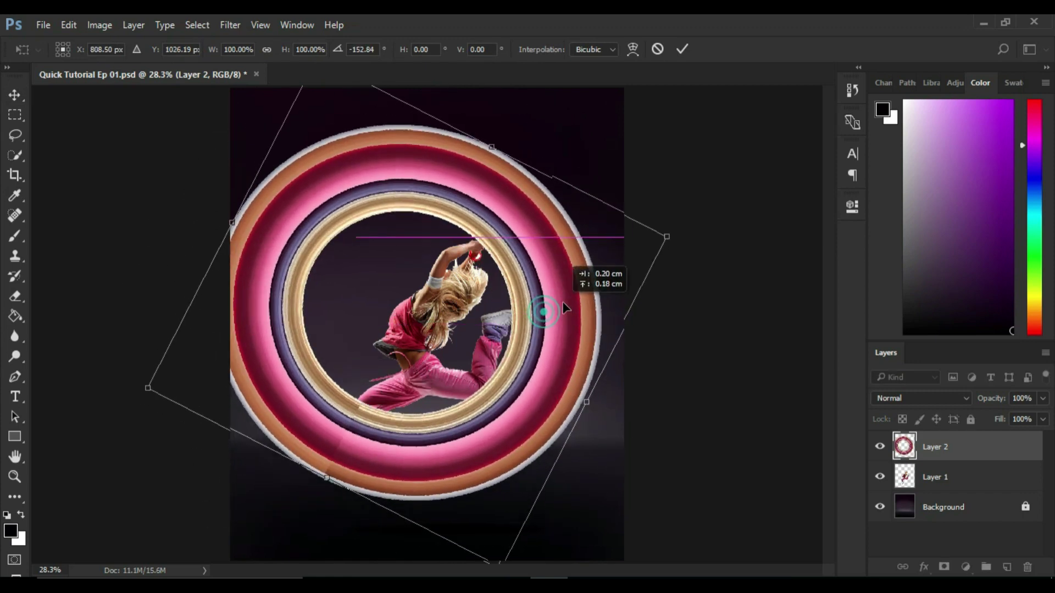
pyautogui.moveTo(543, 311); pyautogui.dragTo(577, 299)
pyautogui.moveTo(517, 139); pyautogui.dragTo(525, 127)
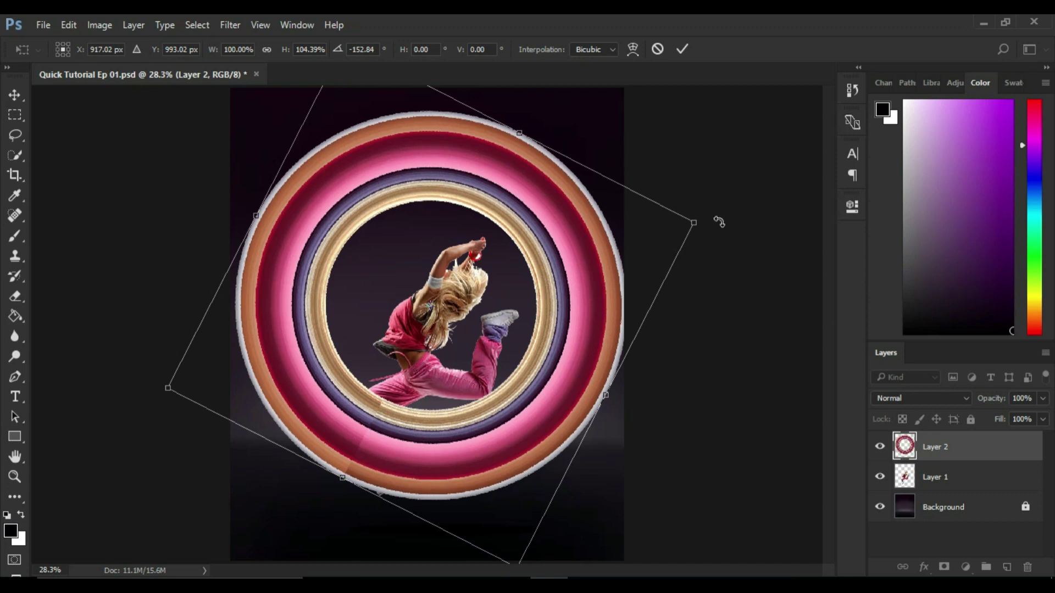
pyautogui.moveTo(695, 225); pyautogui.dragTo(686, 225)
pyautogui.moveTo(516, 138); pyautogui.dragTo(528, 125)
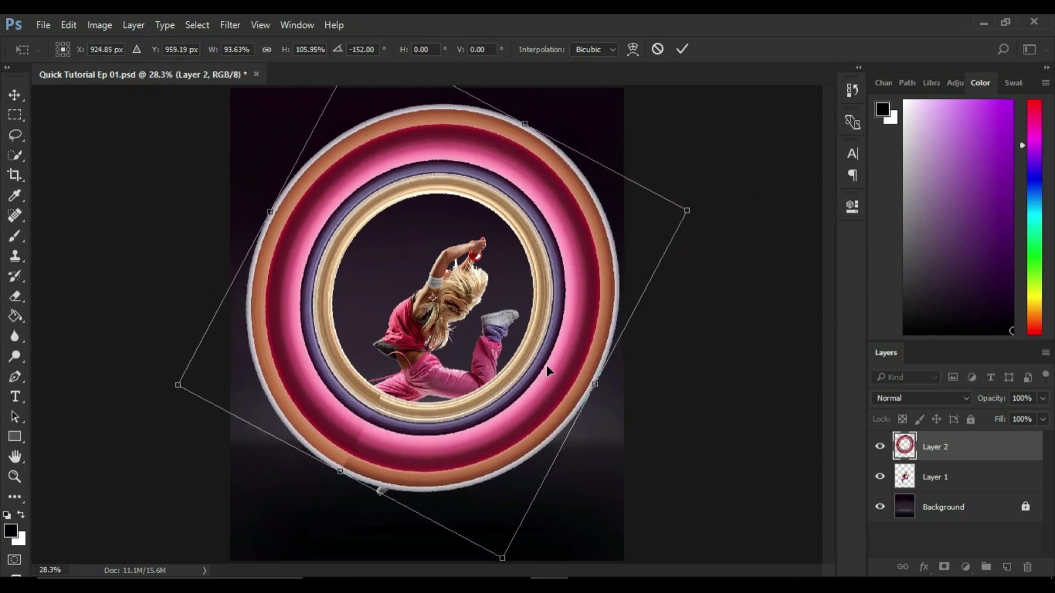
# Straighten the rings upright, nudge them up, and lower layer opacity to 72%.
pyautogui.moveTo(692, 215); pyautogui.dragTo(644, 104)
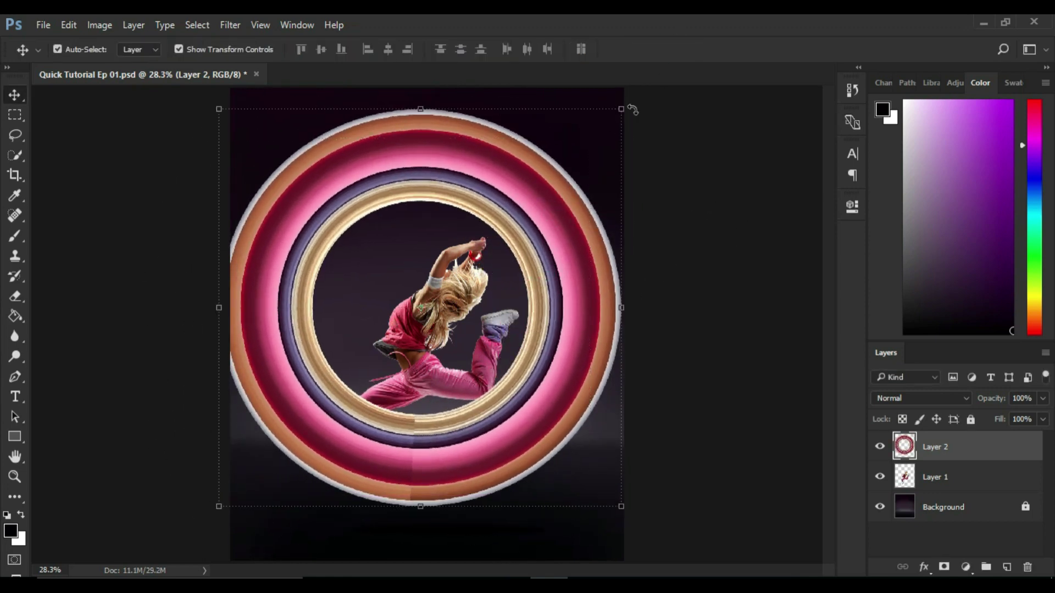
pyautogui.moveTo(643, 103); pyautogui.dragTo(662, 296)
pyautogui.press('Return')
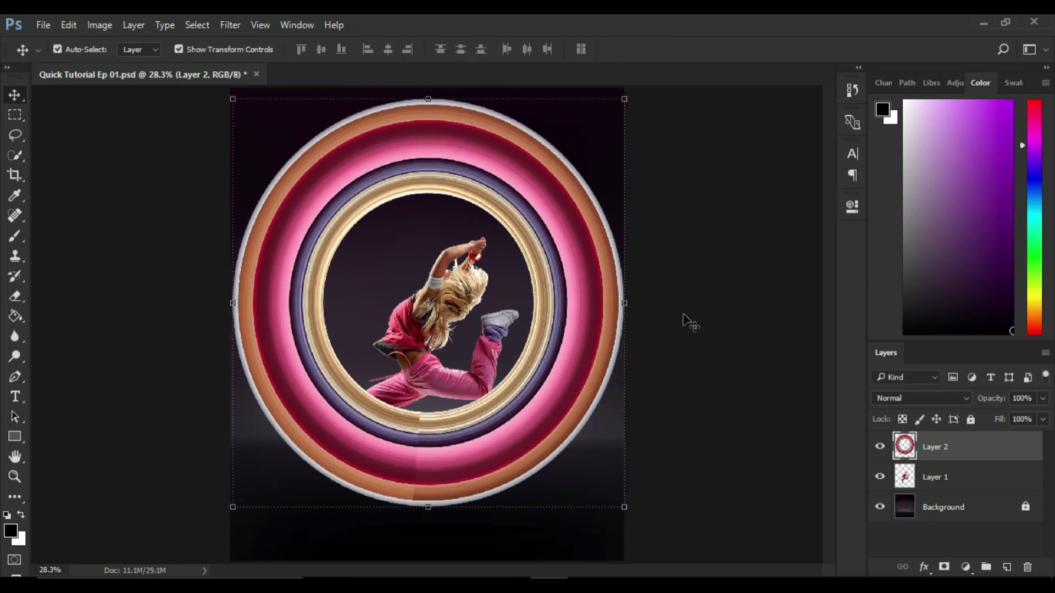
pyautogui.moveTo(541, 466); pyautogui.dragTo(540, 455)
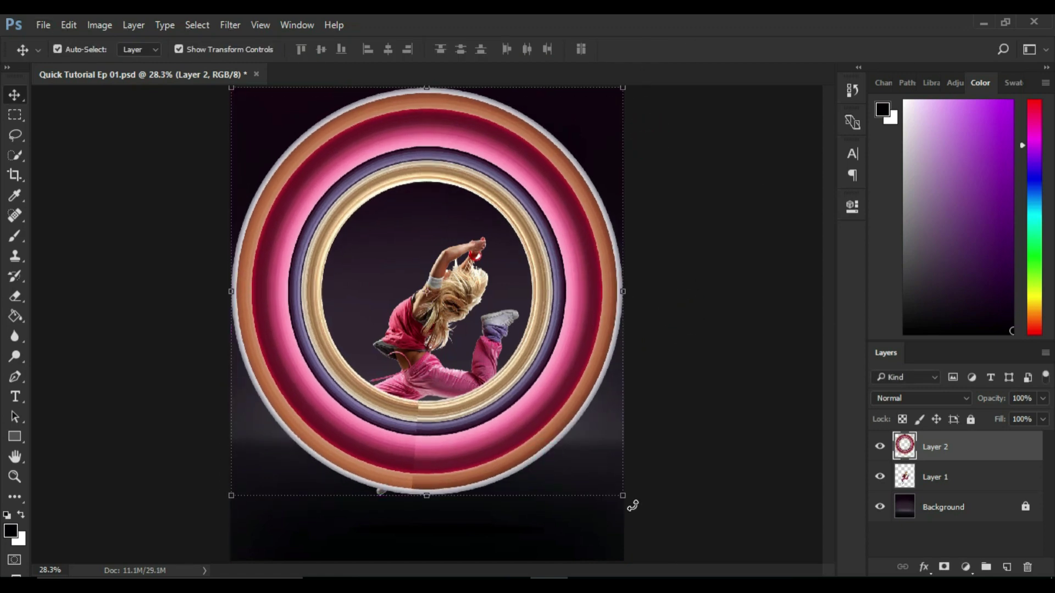
pyautogui.moveTo(633, 506); pyautogui.dragTo(608, 513)
# Commit the ring rotation, set the ring layer to 72% opacity and try erasing.
pyautogui.click(680, 48)
pyautogui.press('7')
pyautogui.press('2')
pyautogui.scroll(5, 425, 510)
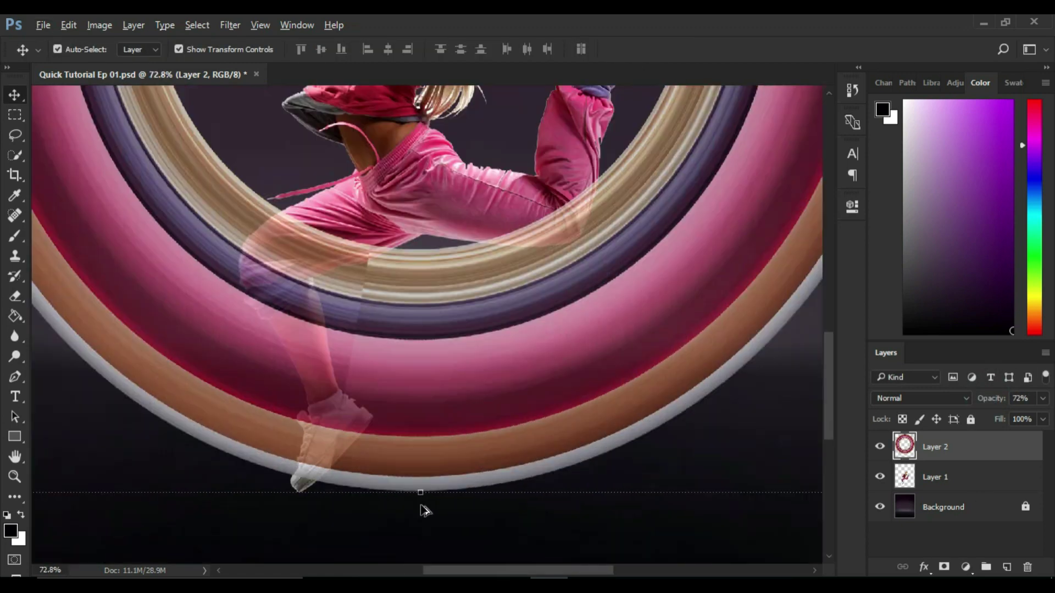
pyautogui.press('e')
pyautogui.scroll(2, 42, 283)
pyautogui.scroll(2, 164, 286)
pyautogui.scroll(2, 247, 289)
pyautogui.scroll(2, 286, 290)
# Restore the rings to before the erasing via History and lower Layer 2 opacity to 37%.
pyautogui.press('p')
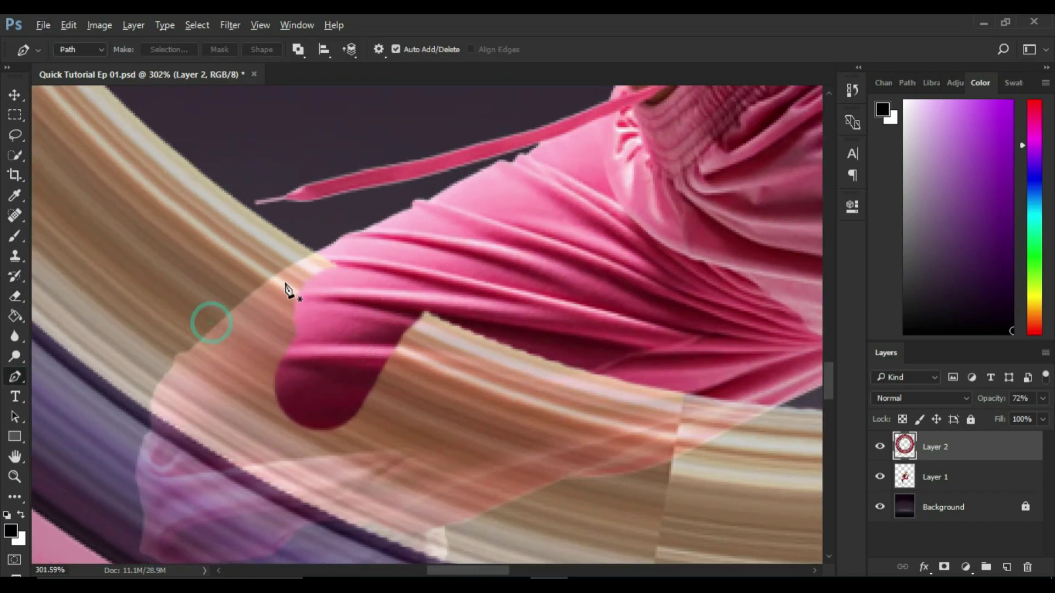
pyautogui.click(852, 89)
pyautogui.click(736, 122)
pyautogui.click(852, 90)
pyautogui.scroll(-10, 55, 148)
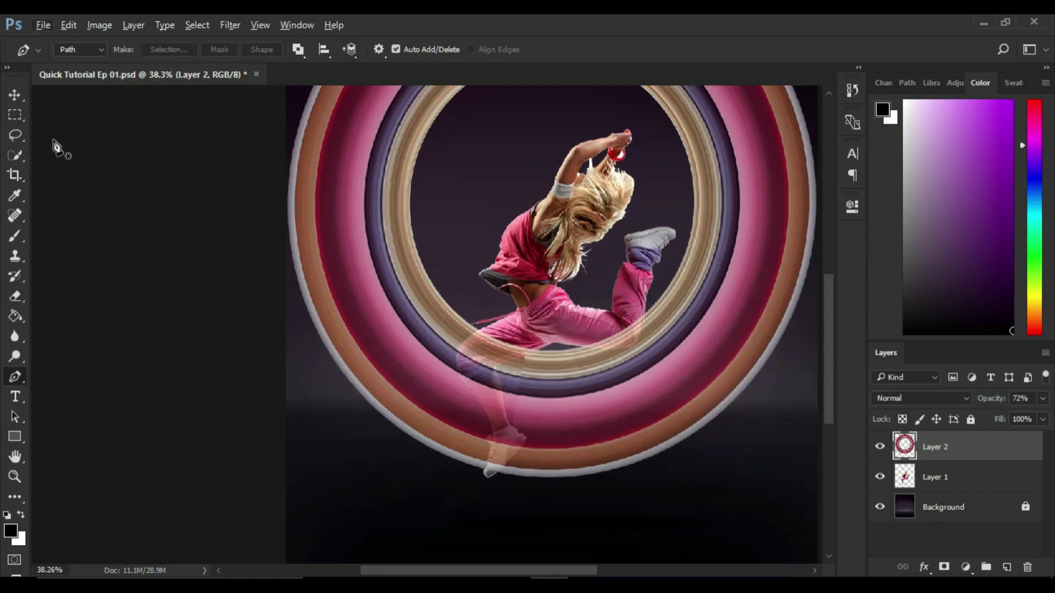
pyautogui.press('v')
pyautogui.press('3')
pyautogui.press('7')
pyautogui.scroll(5, 458, 390)
# Continue the pen path with curved anchors down the dancer's back leg edge.
pyautogui.press('p')
pyautogui.scroll(6, 360, 250)
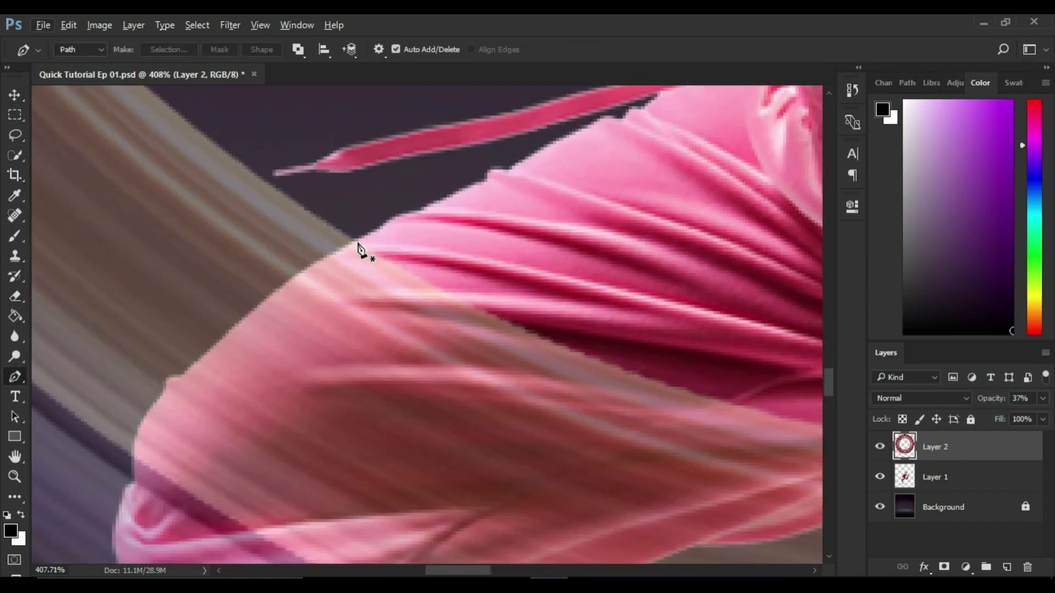
pyautogui.scroll(2, 320, 262)
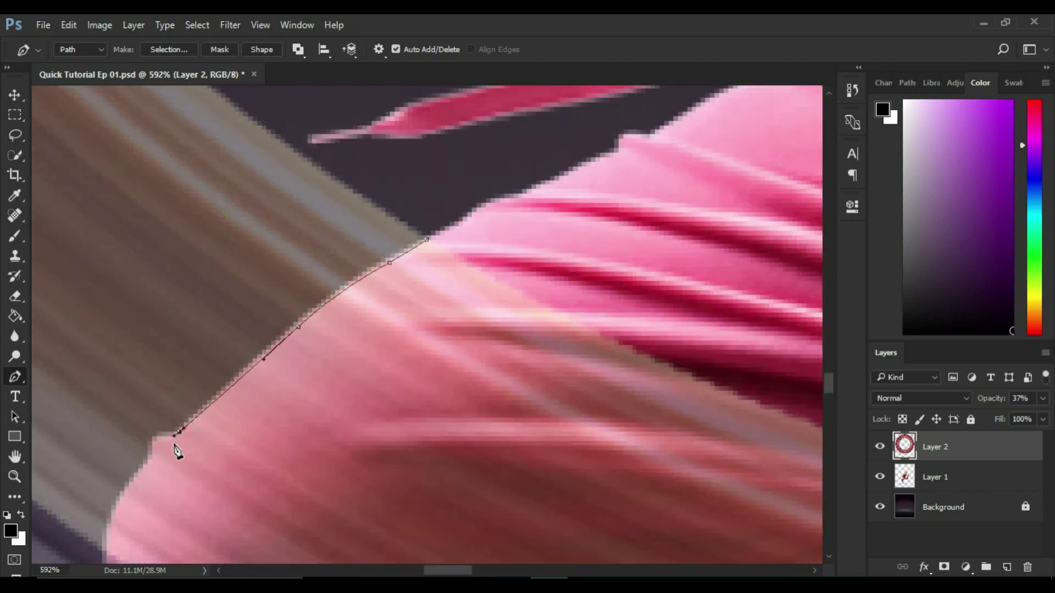
pyautogui.scroll(4, 174, 448)
pyautogui.click(288, 421)
pyautogui.scroll(-3, 230, 496)
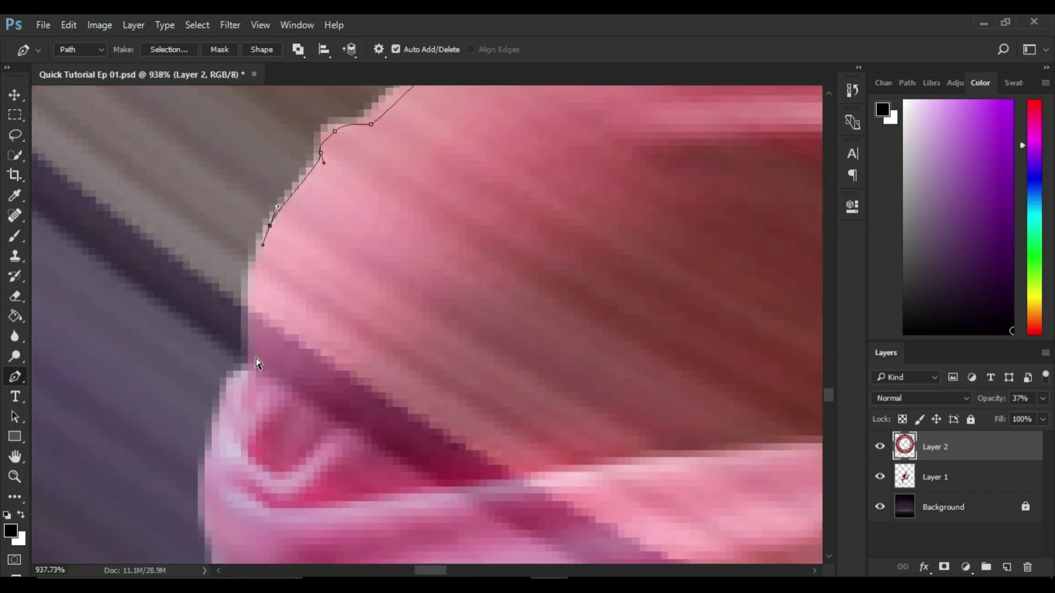
pyautogui.moveTo(221, 508); pyautogui.dragTo(229, 304)
pyautogui.moveTo(220, 340); pyautogui.dragTo(231, 385)
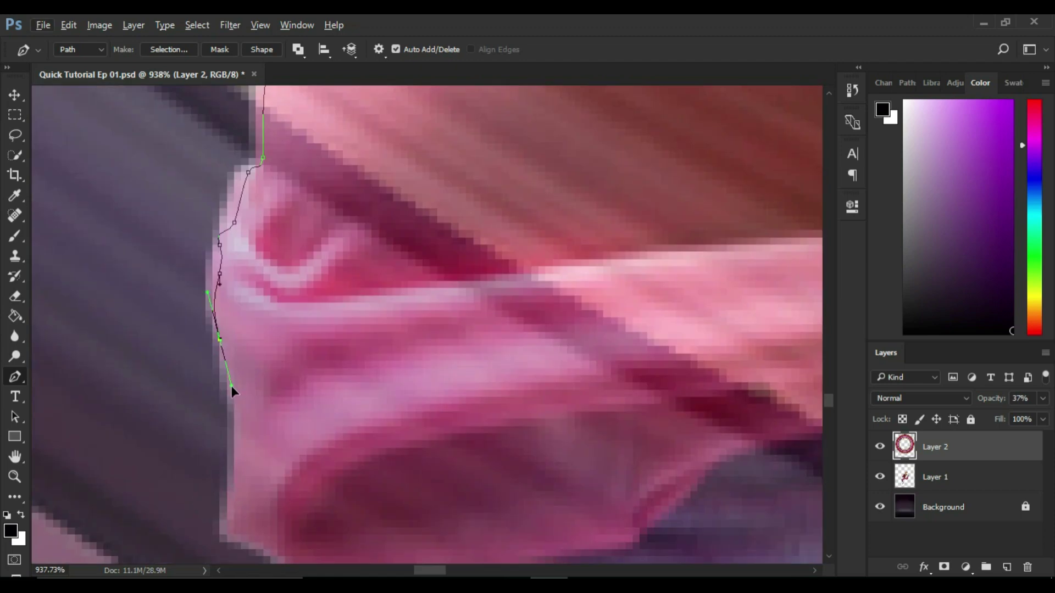
pyautogui.moveTo(250, 467)
pyautogui.mouseDown()
pyautogui.moveTo(282, 377)
pyautogui.moveTo(304, 230)
pyautogui.mouseUp()
pyautogui.moveTo(258, 448); pyautogui.dragTo(258, 310)
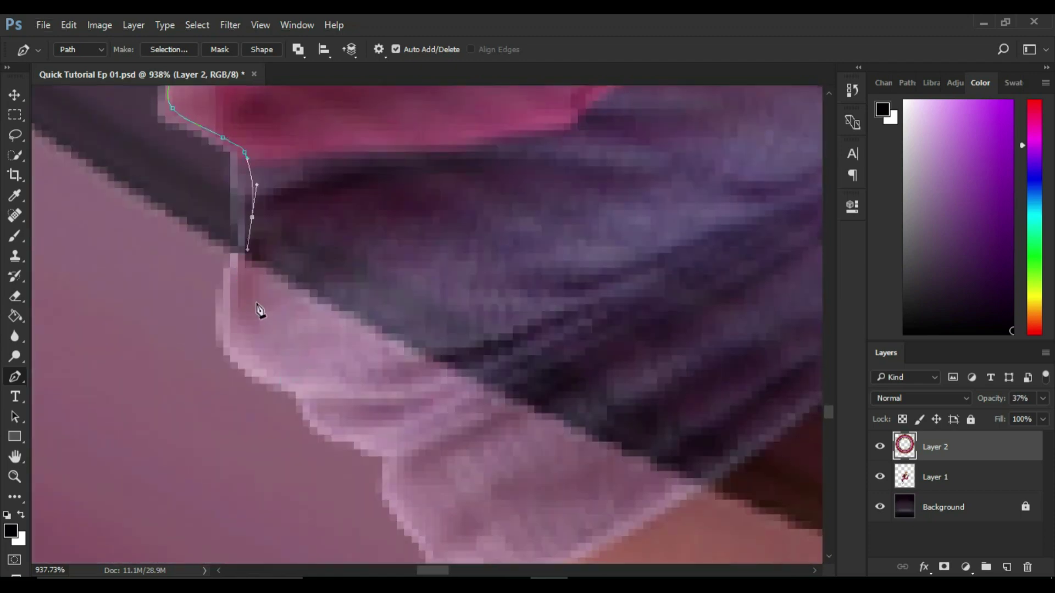
pyautogui.moveTo(311, 404); pyautogui.dragTo(201, 353)
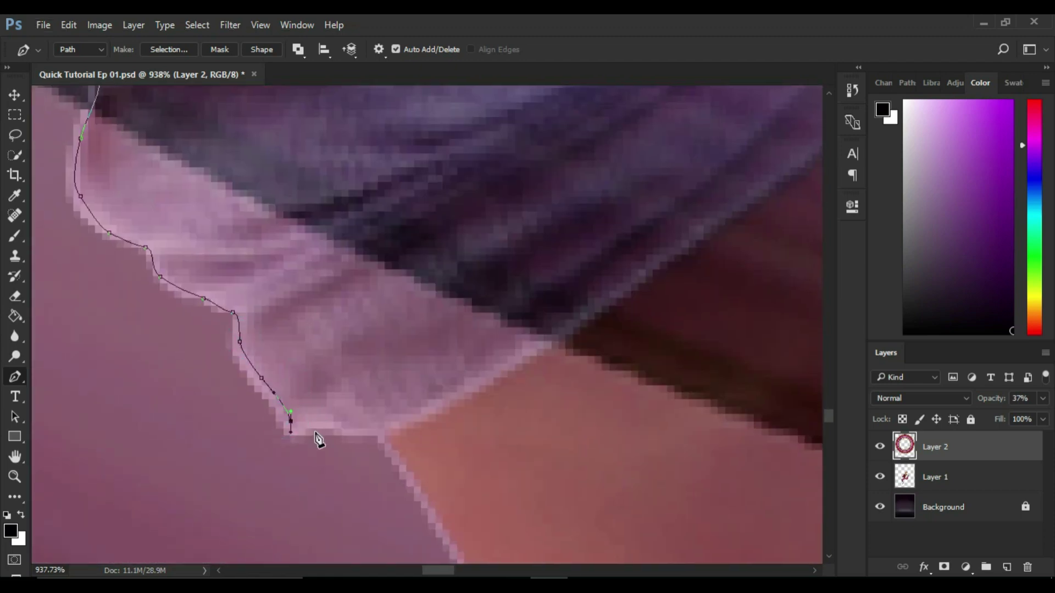
pyautogui.click(317, 439)
pyautogui.moveTo(418, 488); pyautogui.dragTo(215, 287)
pyautogui.scroll(-2, 174, 207)
pyautogui.click(187, 257)
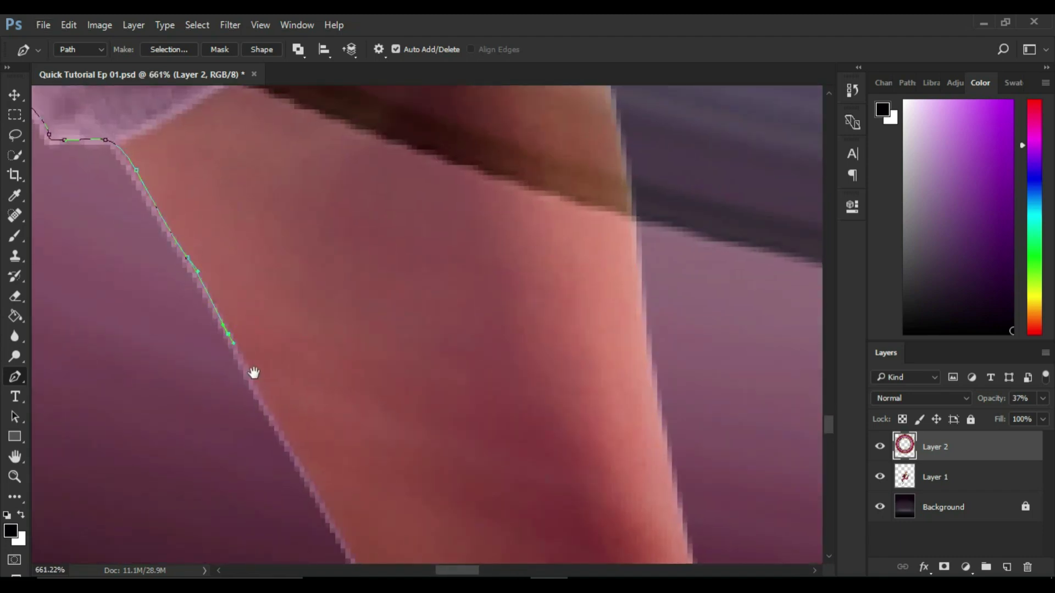
# Trace the pen path along the lower leg, sock, pink fold and shoe edge.
pyautogui.moveTo(253, 374); pyautogui.dragTo(182, 211)
pyautogui.click(258, 304)
pyautogui.click(269, 330)
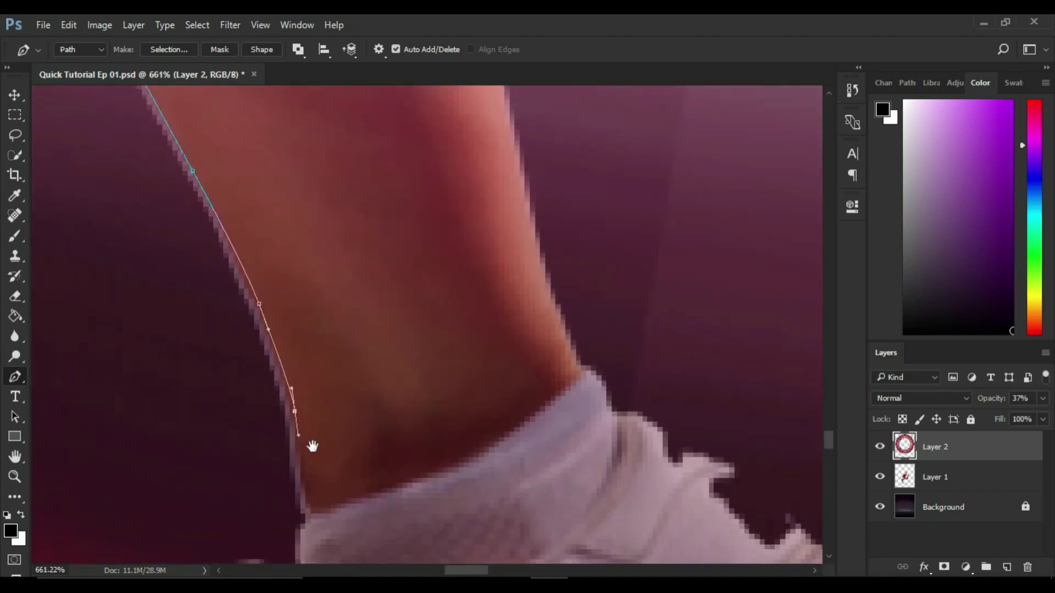
pyautogui.moveTo(312, 446)
pyautogui.mouseDown()
pyautogui.moveTo(295, 419)
pyautogui.moveTo(332, 406)
pyautogui.mouseUp()
pyautogui.click(295, 424)
pyautogui.scroll(3, 292, 428)
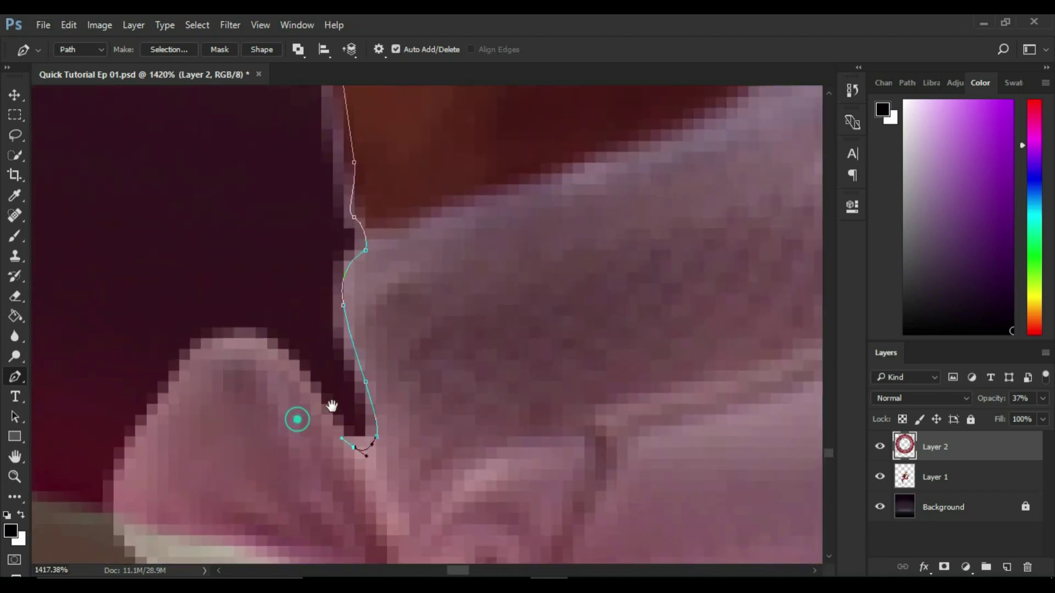
pyautogui.click(277, 349)
pyautogui.moveTo(222, 338)
pyautogui.mouseDown()
pyautogui.moveTo(201, 349)
pyautogui.moveTo(296, 246)
pyautogui.mouseUp()
pyautogui.moveTo(198, 354); pyautogui.dragTo(194, 369)
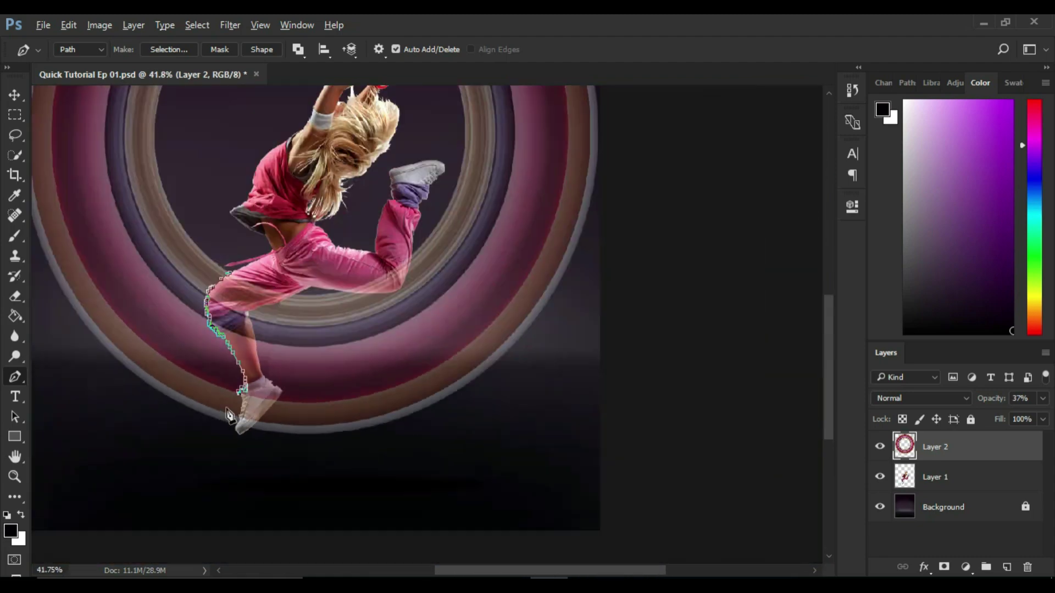
pyautogui.moveTo(223, 434); pyautogui.dragTo(294, 373)
pyautogui.moveTo(332, 289); pyautogui.dragTo(328, 306)
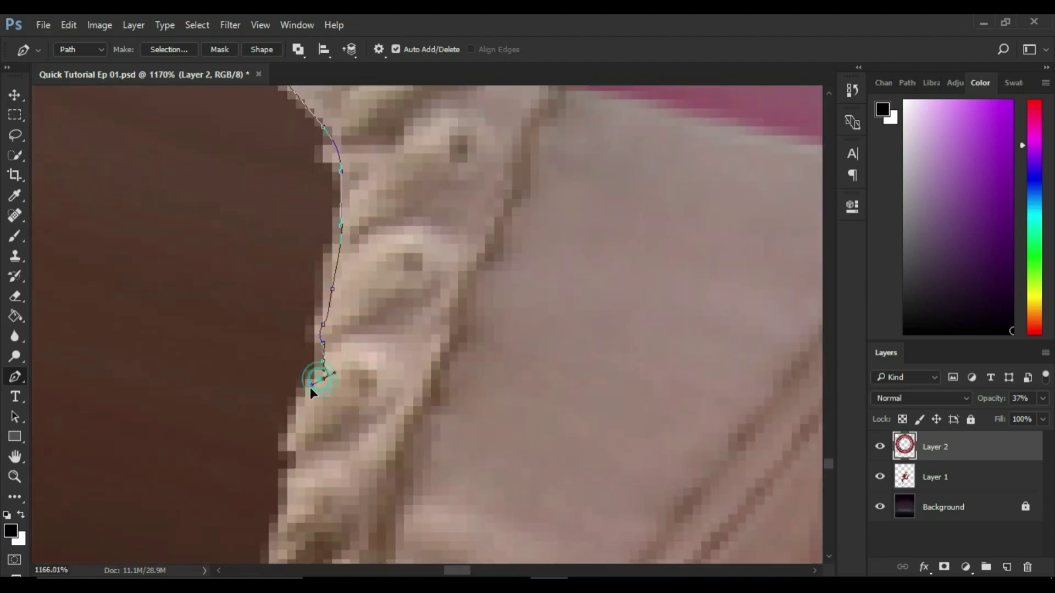
pyautogui.scroll(-5, 313, 385)
pyautogui.click(313, 319)
pyautogui.scroll(-5, 313, 319)
pyautogui.click(300, 332)
pyautogui.scroll(-5, 357, 222)
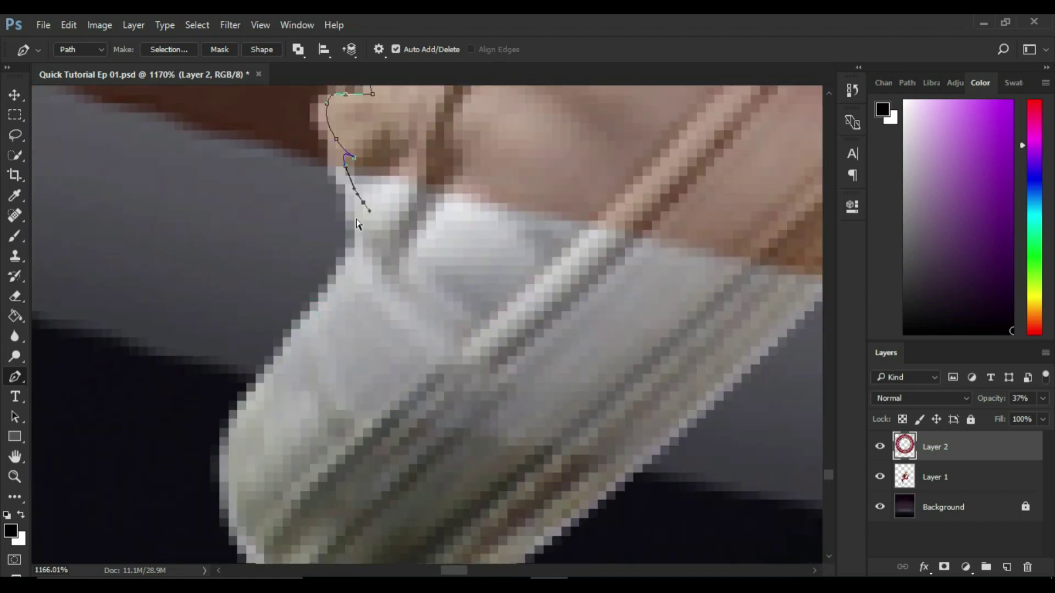
pyautogui.moveTo(353, 242); pyautogui.dragTo(364, 240)
# Extend the path around the outside of the rings and close it at its starting anchor.
pyautogui.scroll(-5, 390, 176)
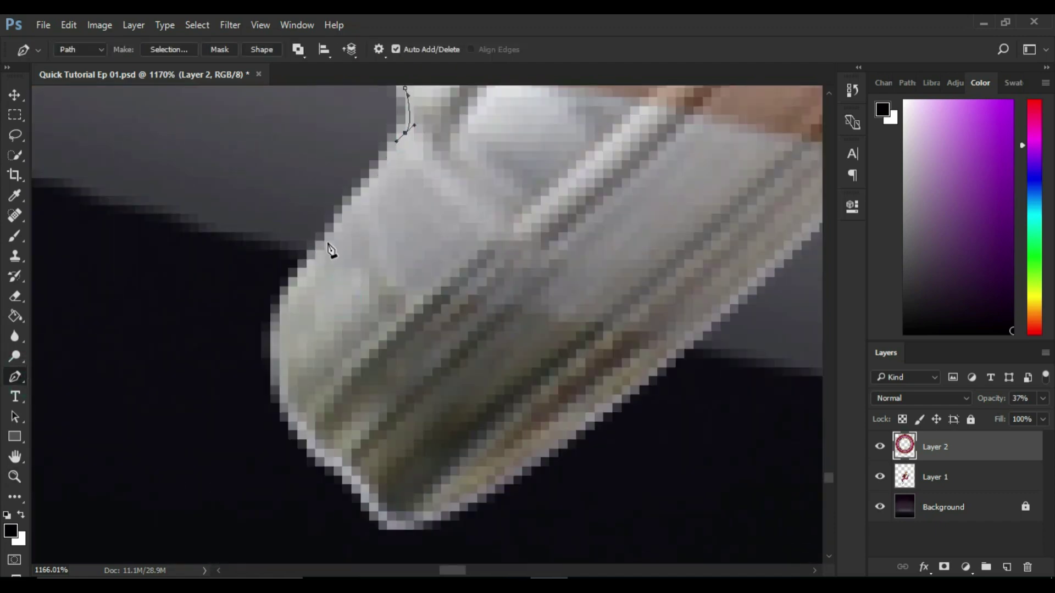
pyautogui.scroll(-10, 286, 312)
pyautogui.scroll(3, 306, 419)
pyautogui.scroll(-3, 332, 490)
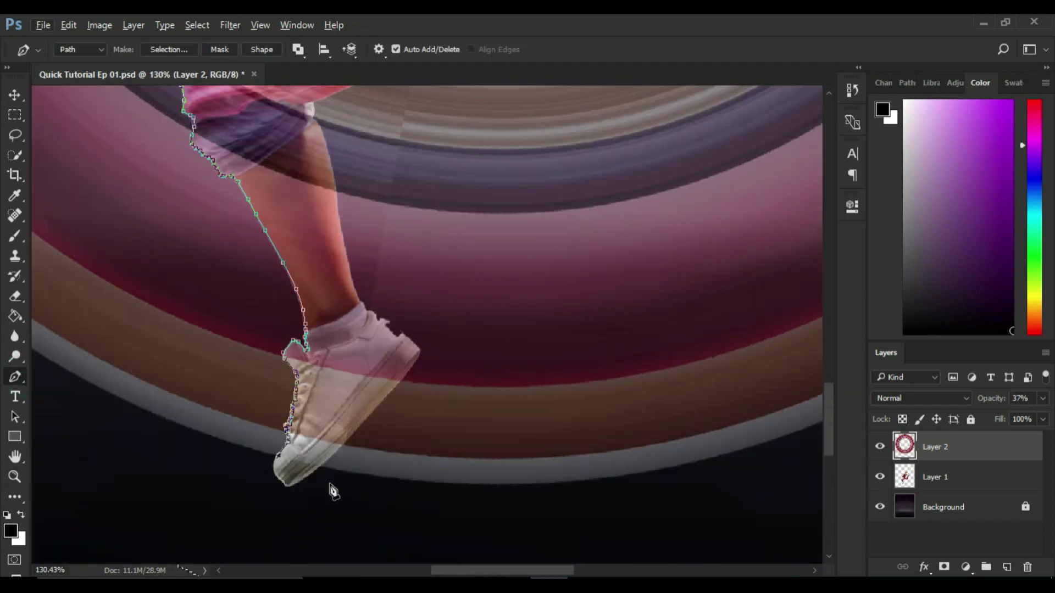
pyautogui.scroll(3, 450, 421)
pyautogui.scroll(-5, 449, 421)
pyautogui.hscroll(-5, 652, 286)
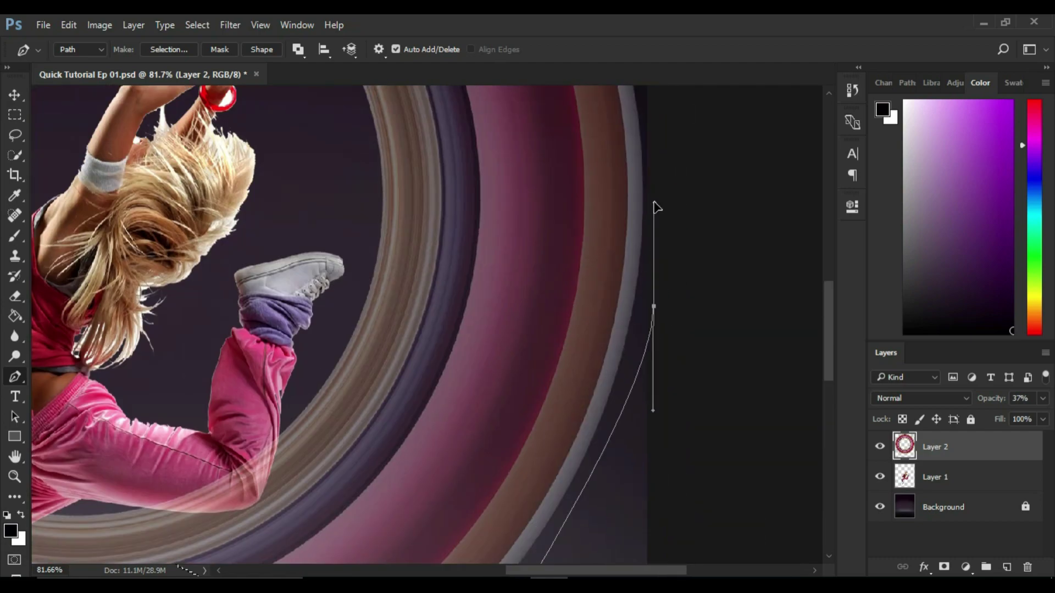
pyautogui.scroll(-5, 550, 302)
pyautogui.scroll(3, 405, 383)
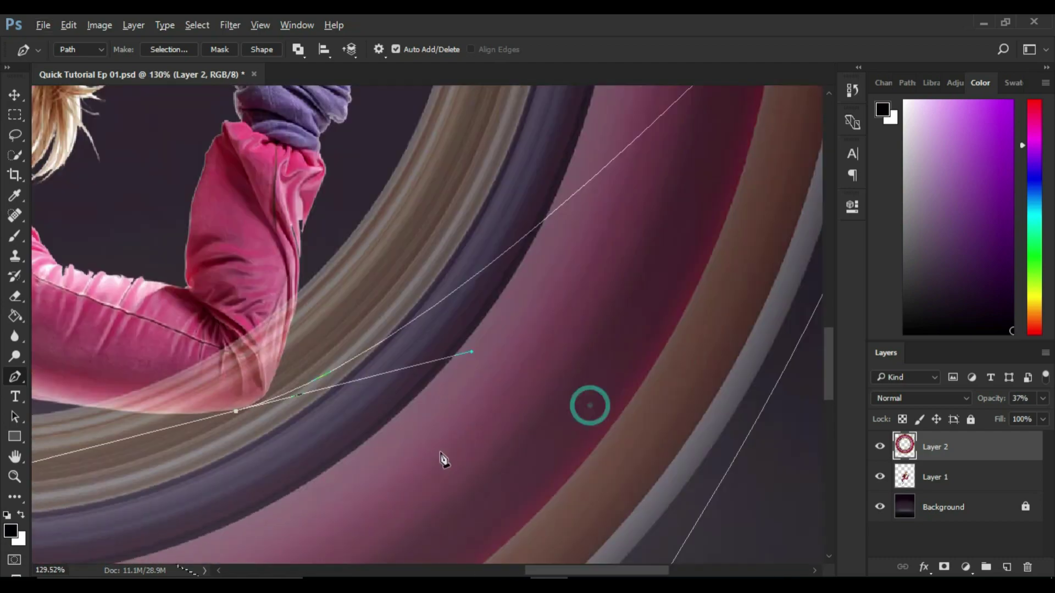
pyautogui.click(544, 413)
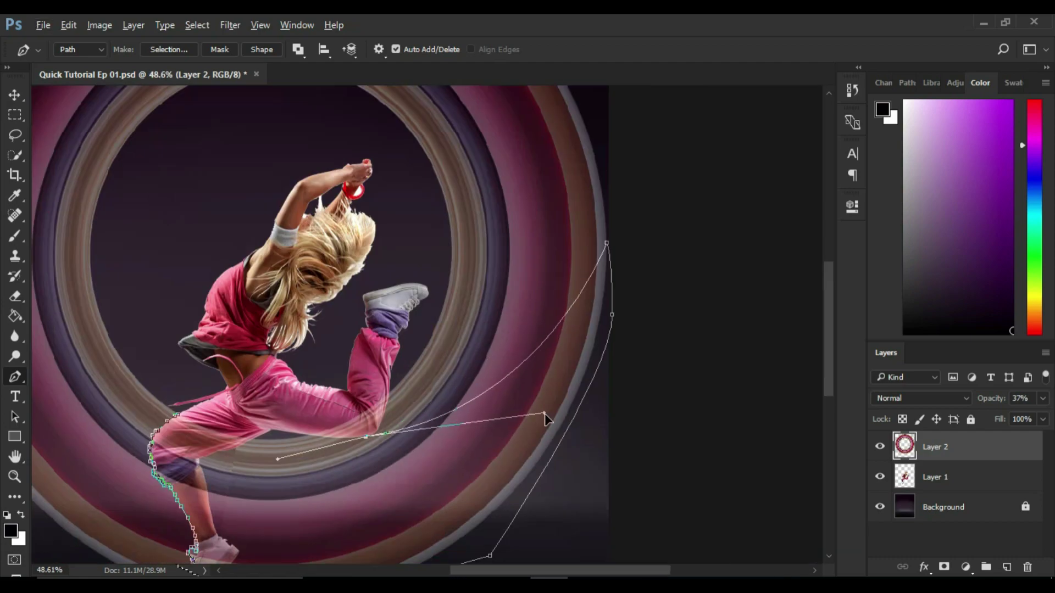
pyautogui.scroll(3, 545, 420)
pyautogui.moveTo(276, 441); pyautogui.dragTo(308, 418)
pyautogui.scroll(-3, 459, 446)
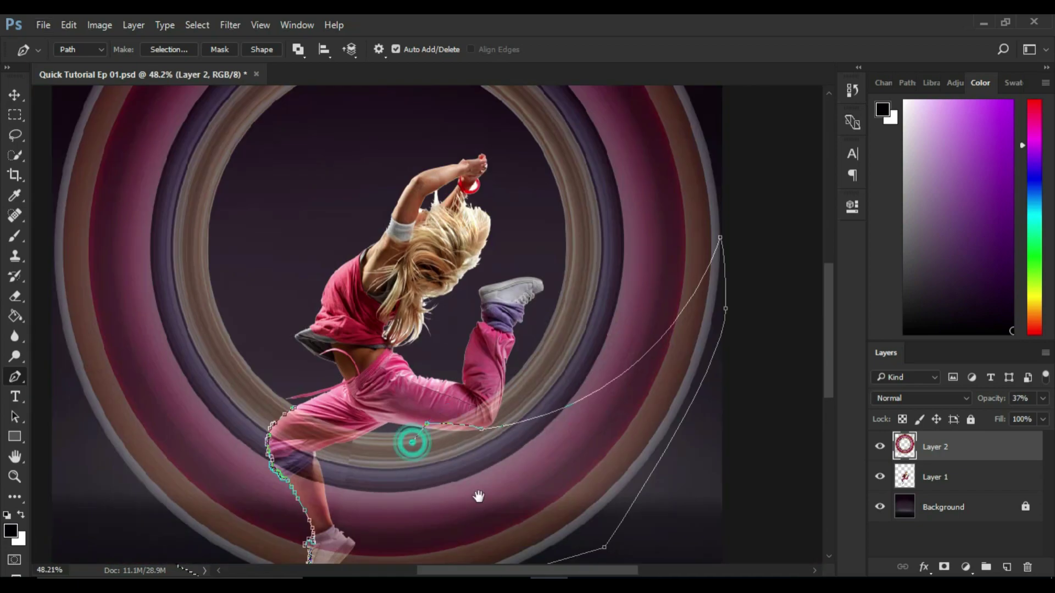
pyautogui.moveTo(478, 496); pyautogui.dragTo(434, 321)
pyautogui.click(176, 52)
# Delete the rings inside the leg selection and set Layer 2 opacity to 75%.
pyautogui.press('Delete')
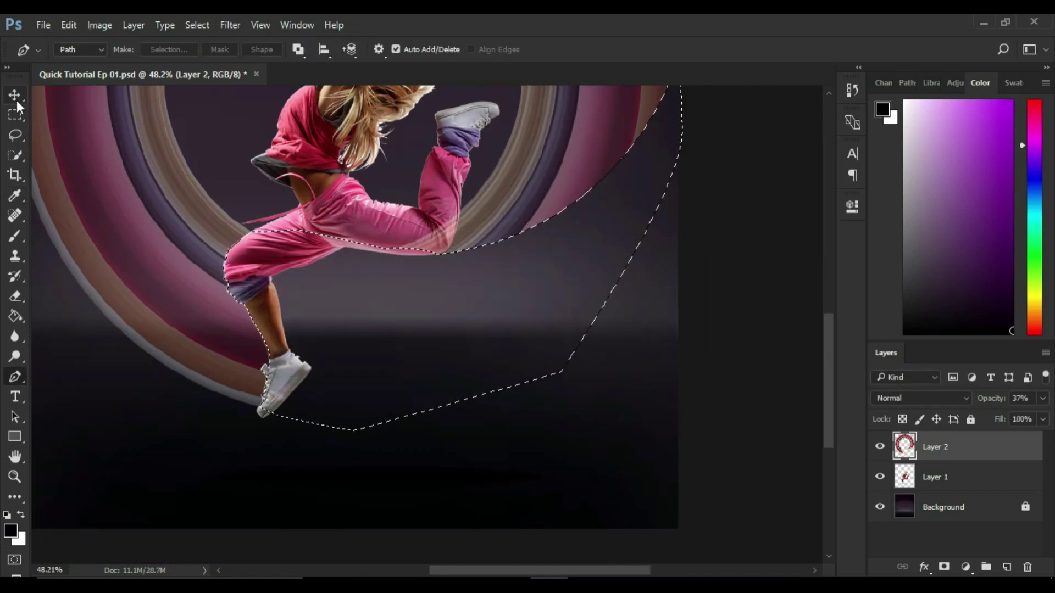
pyautogui.press('v')
pyautogui.press('7')
pyautogui.press('5')
pyautogui.scroll(2, 449, 385)
pyautogui.scroll(-3, 450, 385)
pyautogui.scroll(3, 513, 412)
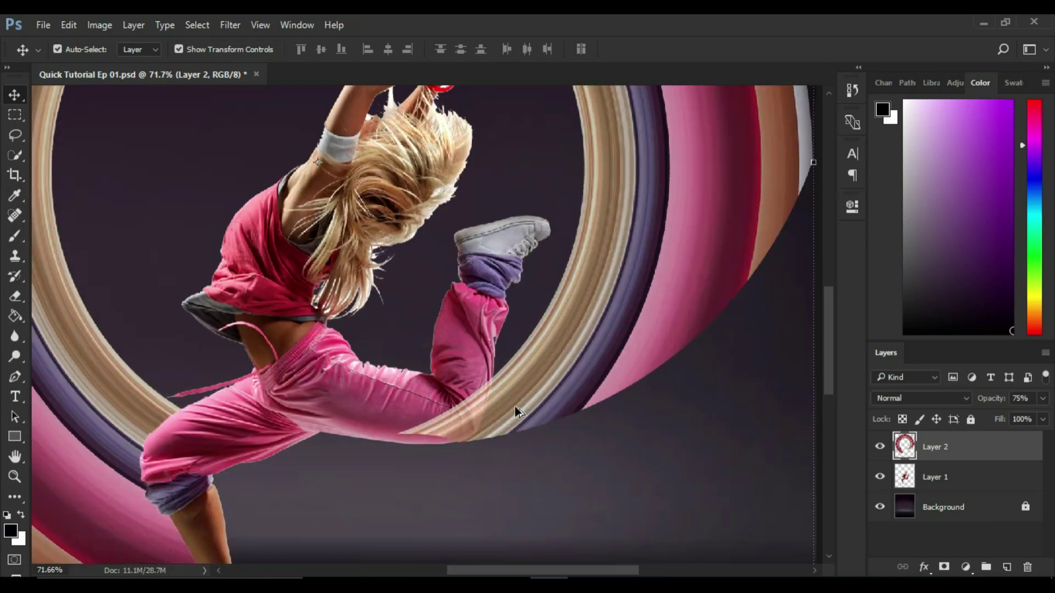
pyautogui.scroll(3, 513, 412)
# Erase leftover ring edges off the pink pants with a size 8 eraser.
pyautogui.press('e')
pyautogui.press('[')
pyautogui.press('[')
pyautogui.press('[')
pyautogui.scroll(1, 490, 302)
pyautogui.scroll(1, 459, 302)
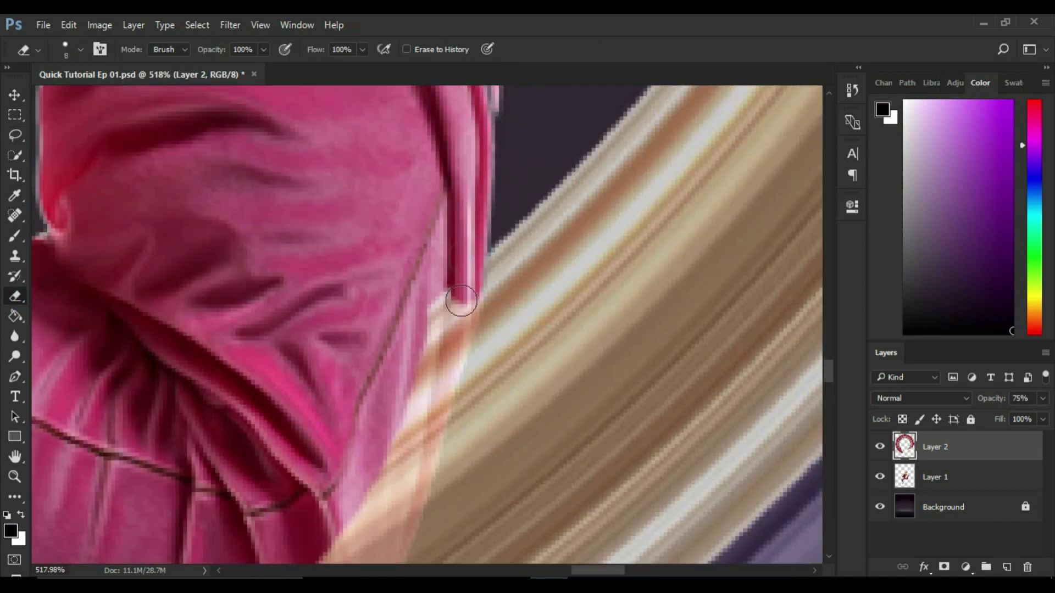
pyautogui.scroll(1, 407, 266)
pyautogui.scroll(1, 388, 127)
pyautogui.moveTo(389, 127)
pyautogui.mouseDown()
pyautogui.moveTo(423, 196)
pyautogui.moveTo(388, 299)
pyautogui.moveTo(337, 394)
pyautogui.moveTo(242, 385)
pyautogui.moveTo(186, 434)
pyautogui.moveTo(275, 433)
pyautogui.mouseUp()
# Return the ring layer to 100% opacity.
pyautogui.scroll(-3, 271, 423)
pyautogui.moveTo(989, 399); pyautogui.dragTo(1000, 399)
pyautogui.scroll(2, 408, 441)
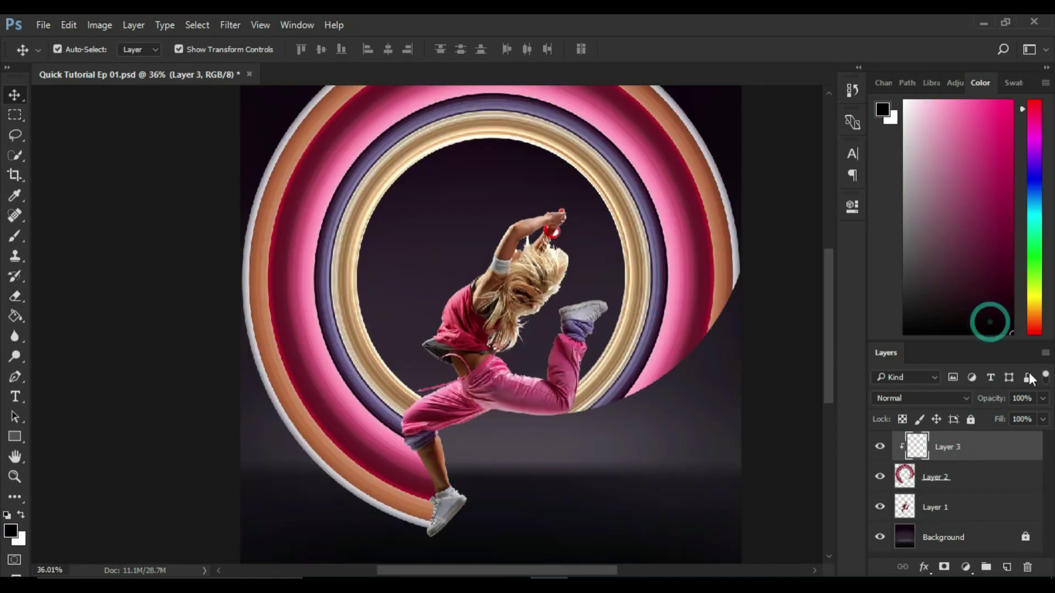
# Paint dark shading on Layer 3 where the rings meet the pink trousers.
pyautogui.click(22, 237)
pyautogui.scroll(5, 311, 342)
pyautogui.scroll(4, 311, 343)
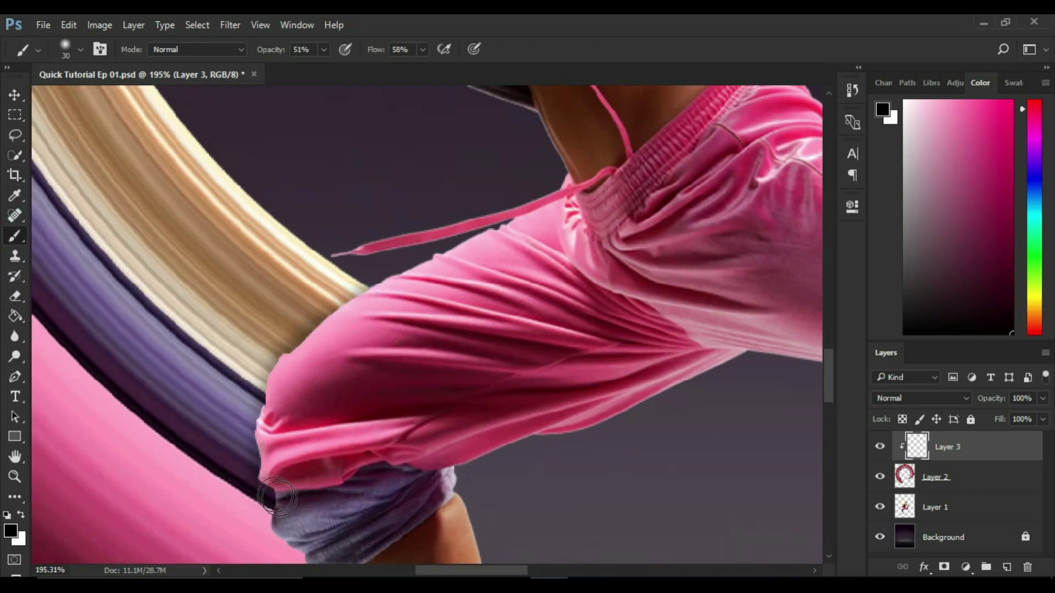
pyautogui.scroll(-5, 278, 498)
pyautogui.scroll(-4, 377, 464)
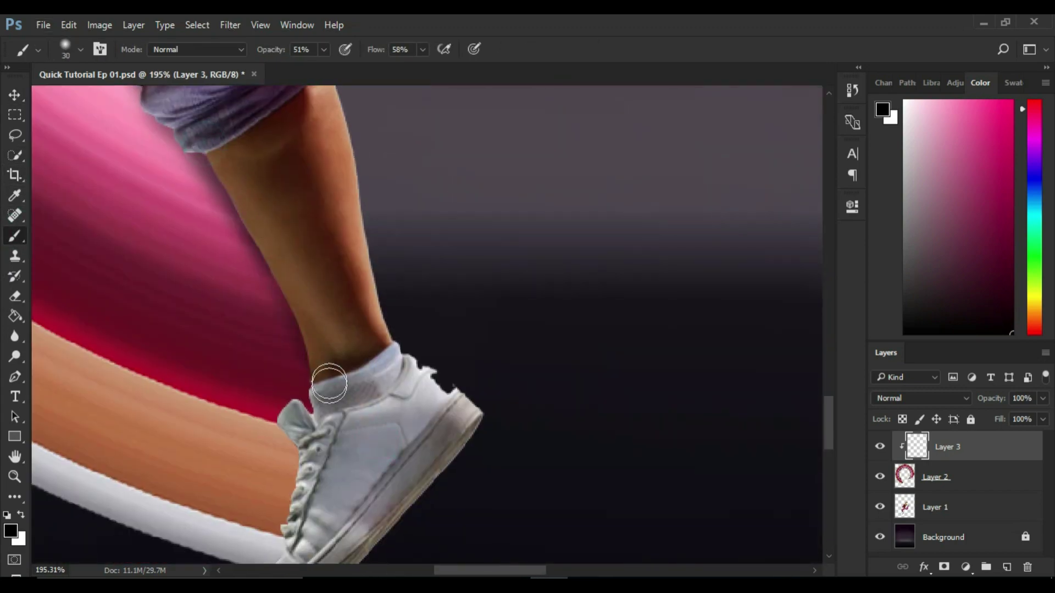
pyautogui.moveTo(303, 340)
pyautogui.mouseDown()
pyautogui.moveTo(231, 181)
pyautogui.moveTo(297, 349)
pyautogui.mouseUp()
pyautogui.scroll(-5, 297, 348)
pyautogui.scroll(12, 299, 481)
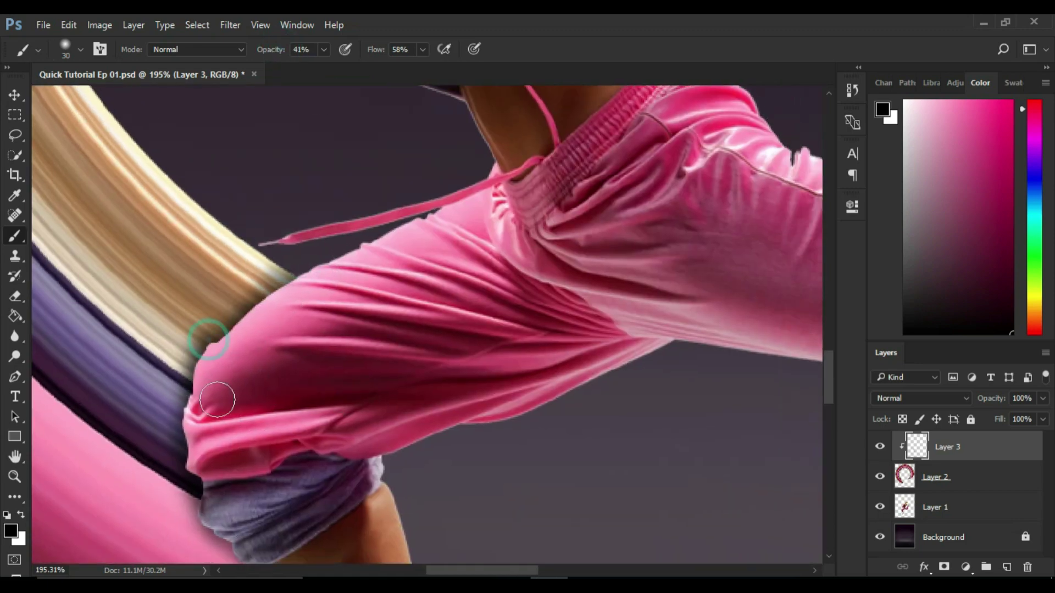
pyautogui.scroll(-2, 263, 352)
pyautogui.scroll(-2, 367, 318)
pyautogui.scroll(2, 367, 319)
pyautogui.keyDown('alt'); pyautogui.click(442, 295); pyautogui.keyUp('alt')
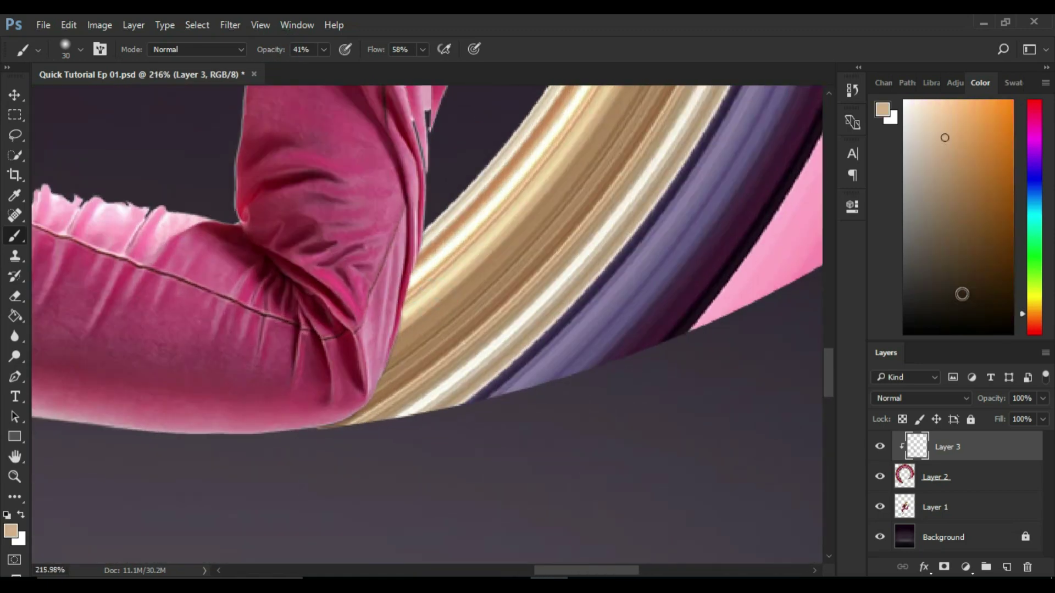
pyautogui.press('d')
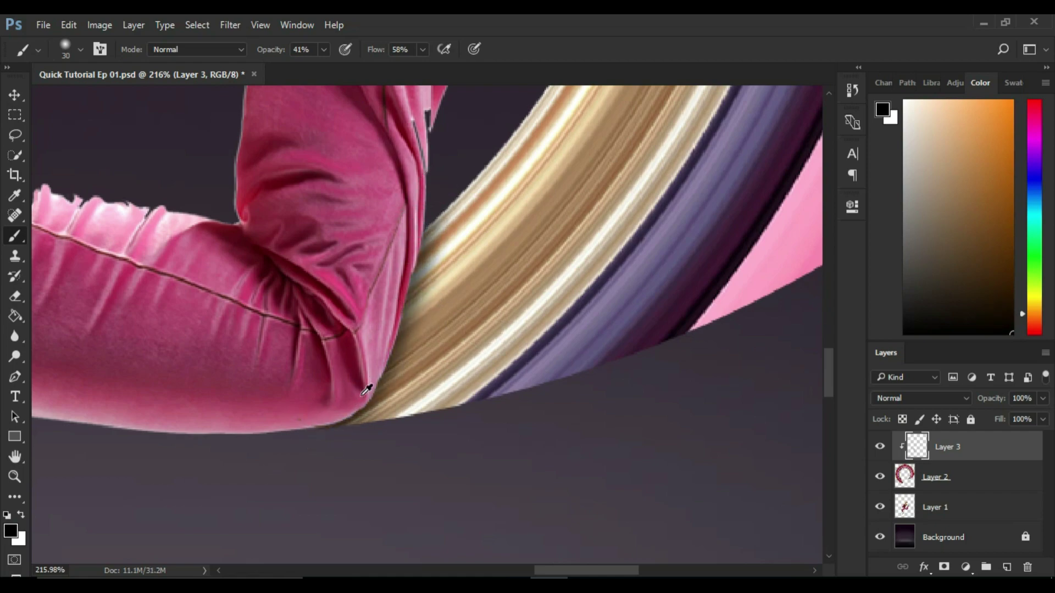
pyautogui.scroll(-5, 385, 381)
# Apply a Gaussian Blur of about 4.8 px radius to the shading layer.
pyautogui.hotkey('ctrl', '0')
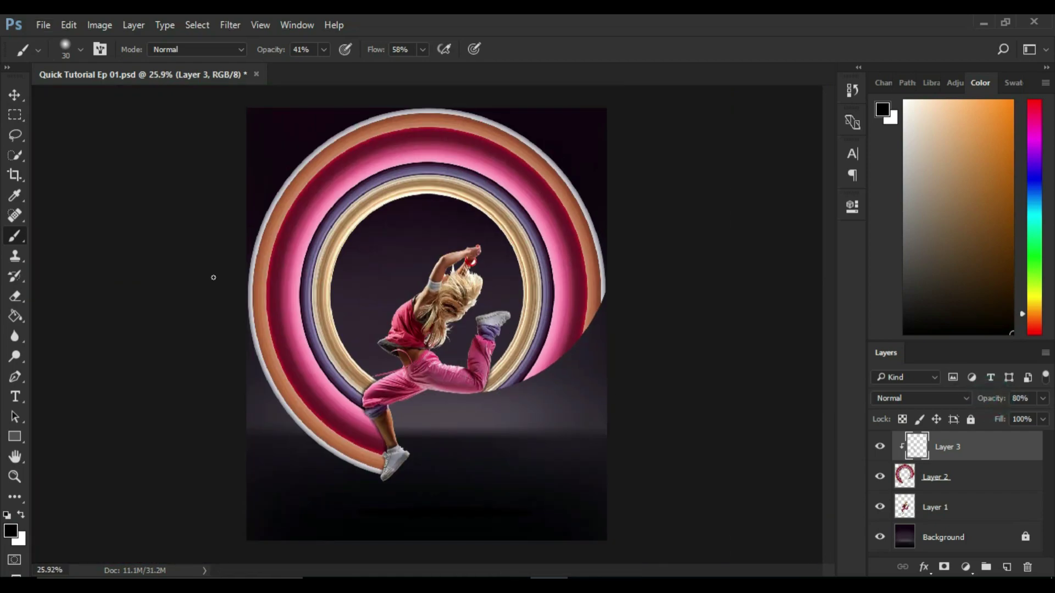
pyautogui.press('v')
pyautogui.click(230, 24)
pyautogui.click(467, 241)
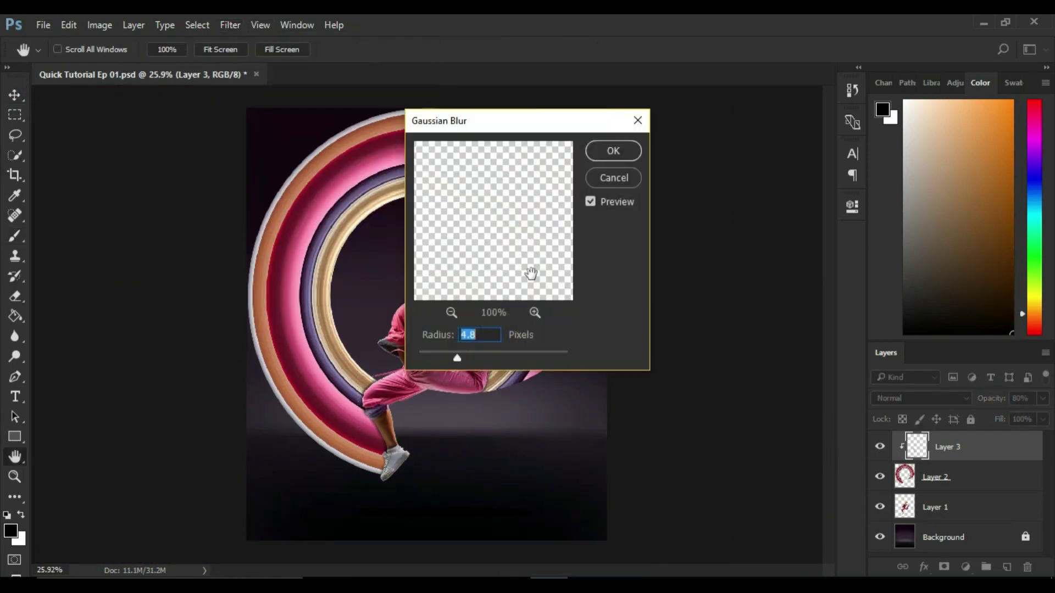
pyautogui.moveTo(452, 357)
pyautogui.mouseDown()
pyautogui.moveTo(438, 355)
pyautogui.moveTo(453, 358)
pyautogui.mouseUp()
pyautogui.click(613, 150)
pyautogui.scroll(5, 418, 308)
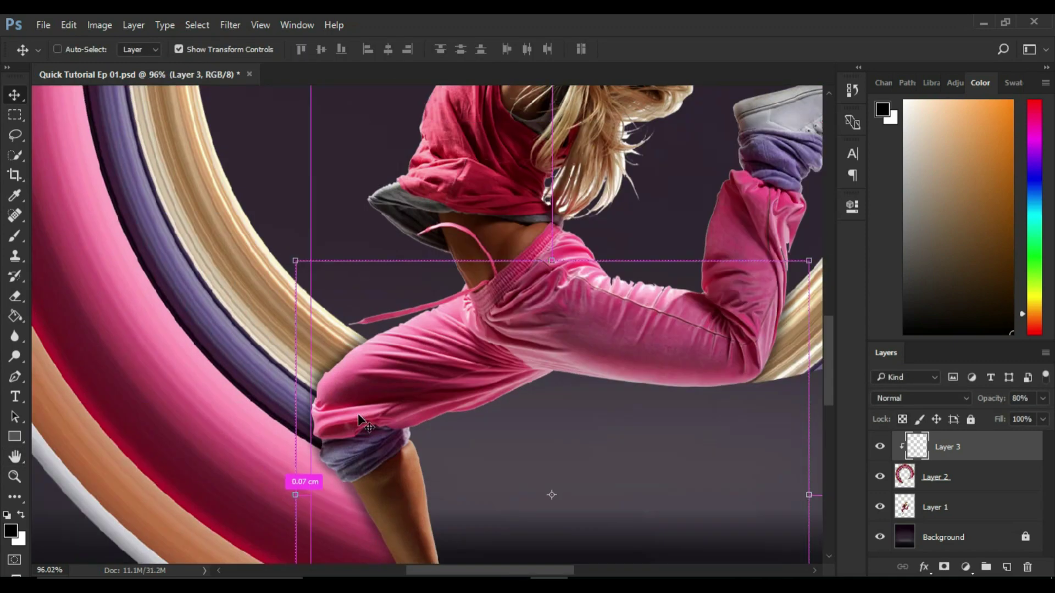
pyautogui.scroll(-5, 418, 307)
pyautogui.click(689, 288)
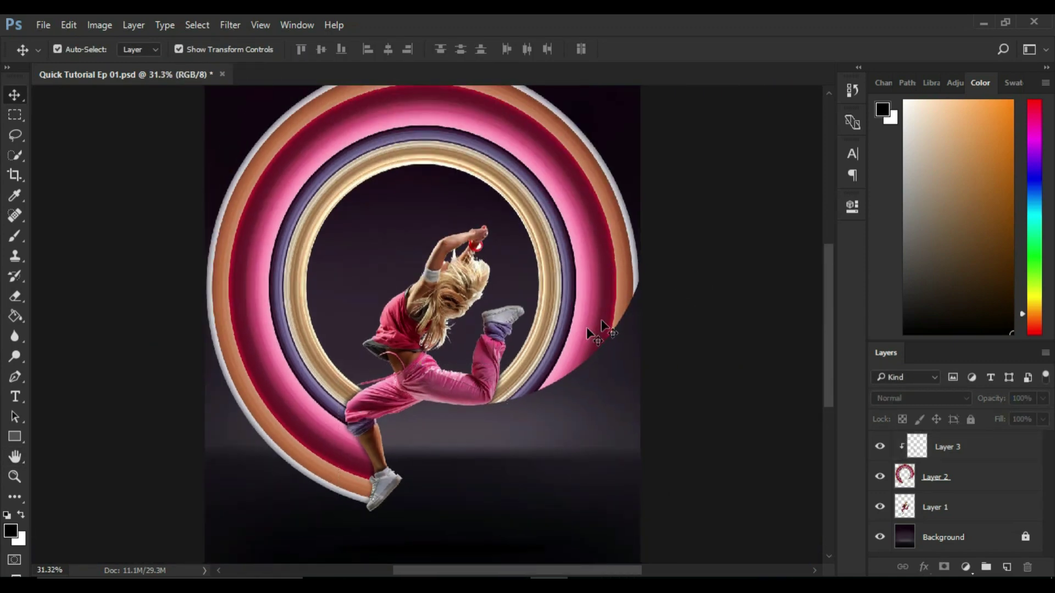
pyautogui.scroll(-2, 586, 328)
pyautogui.scroll(2, 557, 365)
pyautogui.scroll(-3, 436, 374)
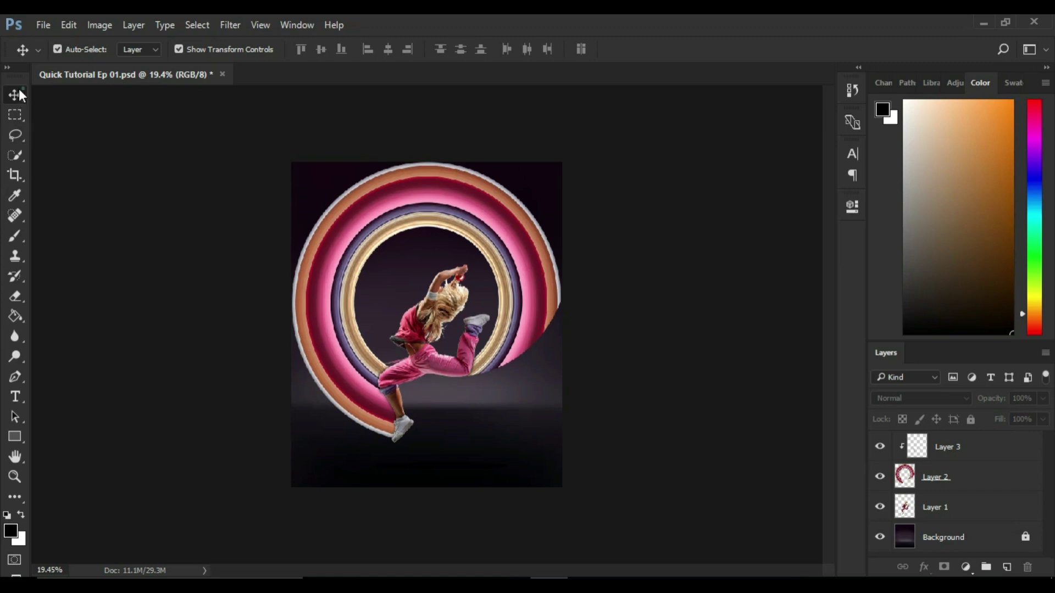
# Scale the dancer and ring layers down together to about 95%.
pyautogui.click(919, 506)
pyautogui.keyDown('shift'); pyautogui.click(942, 443); pyautogui.keyUp('shift')
pyautogui.hotkey('ctrl', 't')
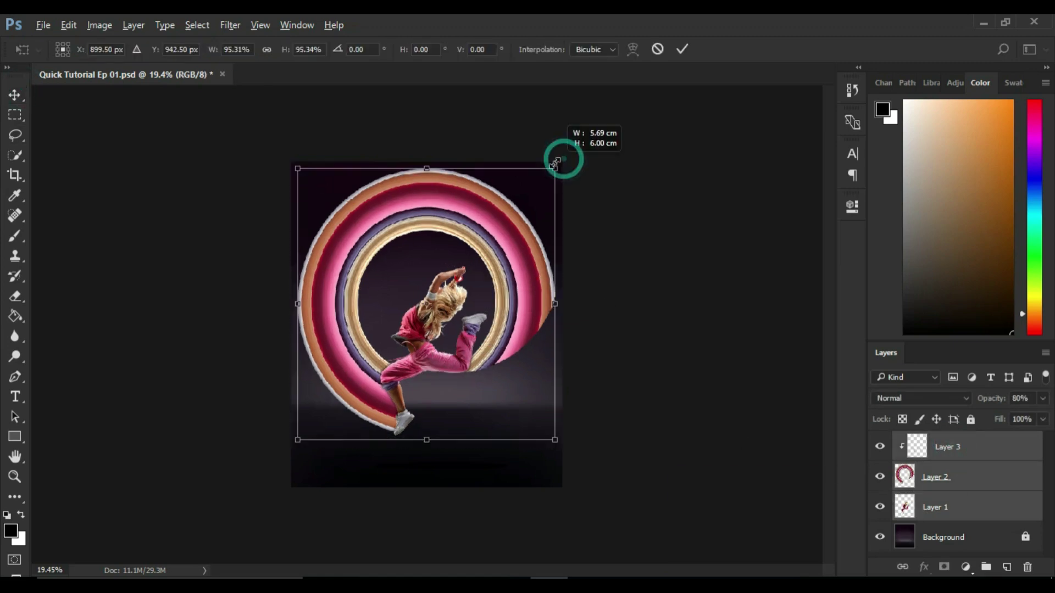
pyautogui.moveTo(560, 160); pyautogui.dragTo(555, 175)
pyautogui.click(682, 49)
# Add an Outer Glow to Layer 2 with a light pink fe619c colour.
pyautogui.click(962, 477)
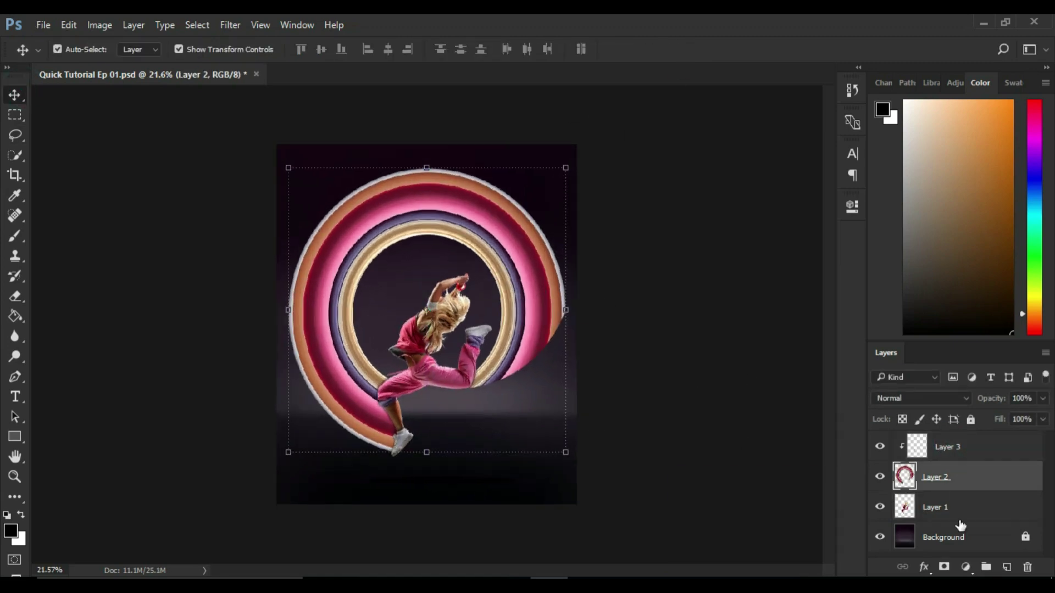
pyautogui.click(924, 567)
pyautogui.click(949, 540)
pyautogui.click(655, 203)
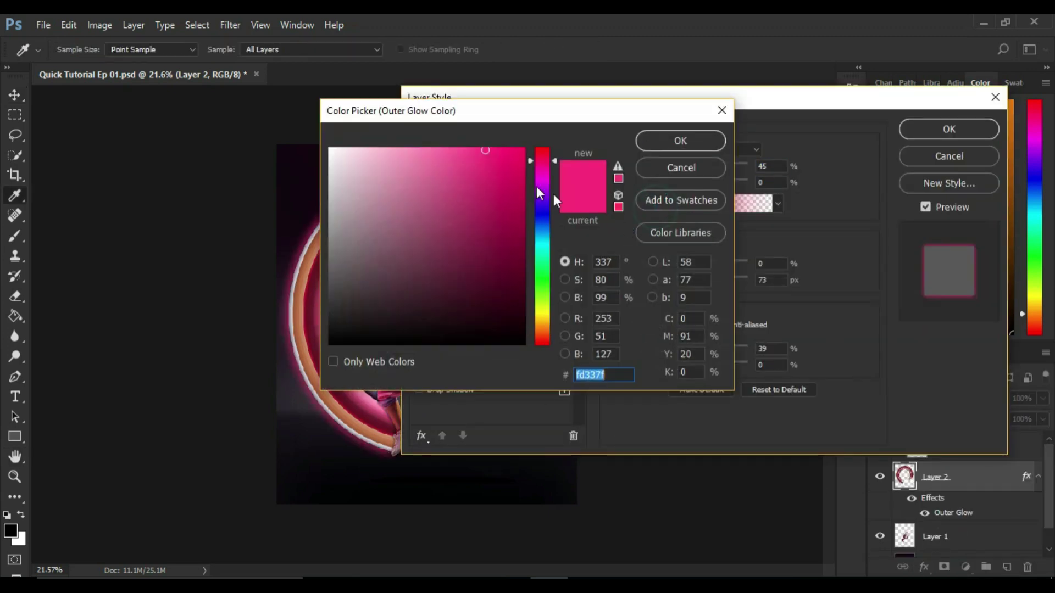
pyautogui.click(380, 148)
pyautogui.moveTo(381, 147); pyautogui.dragTo(450, 147)
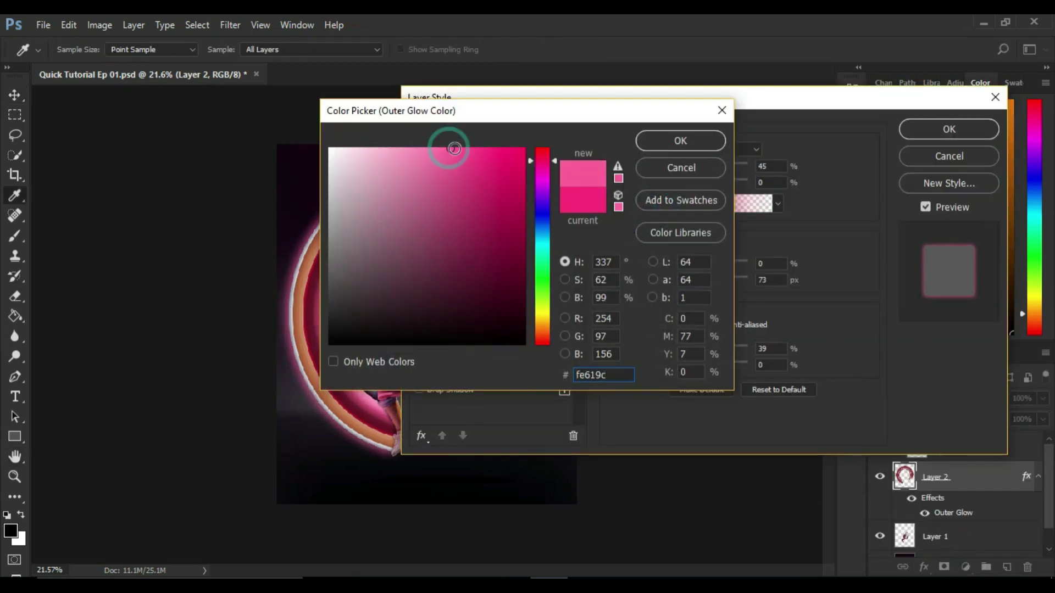
pyautogui.click(676, 138)
# Set the glow to Lighten blending with 64% opacity, 34% range and 54 px size.
pyautogui.click(862, 149)
pyautogui.click(834, 302)
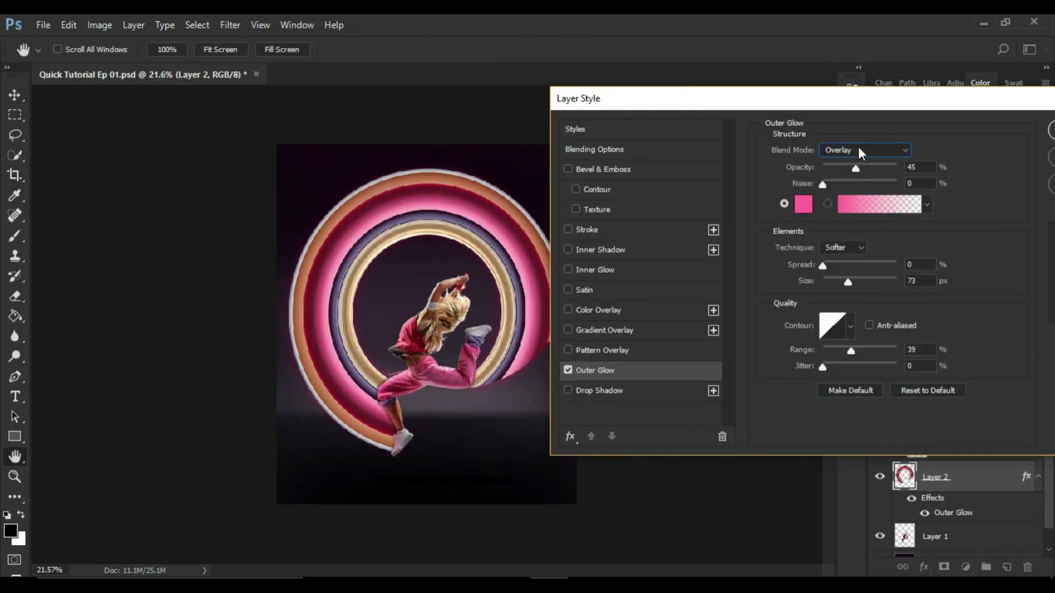
pyautogui.click(859, 148)
pyautogui.click(842, 250)
pyautogui.moveTo(859, 166); pyautogui.dragTo(870, 170)
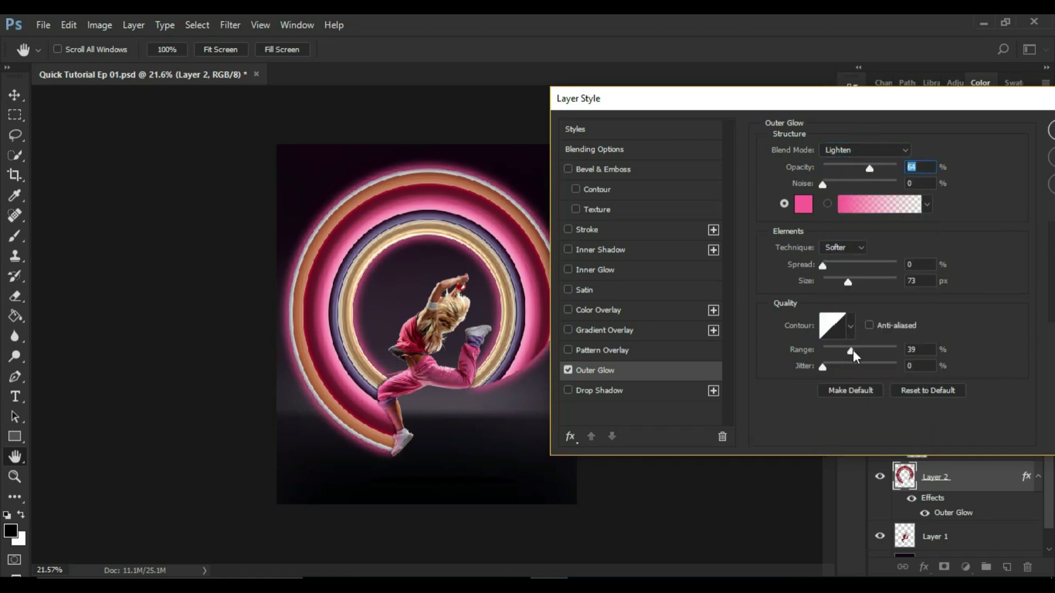
pyautogui.moveTo(853, 350); pyautogui.dragTo(847, 352)
pyautogui.moveTo(848, 282)
pyautogui.mouseDown()
pyautogui.moveTo(855, 289)
pyautogui.moveTo(820, 266)
pyautogui.moveTo(842, 282)
pyautogui.mouseUp()
pyautogui.moveTo(860, 168); pyautogui.dragTo(865, 168)
# Finalize the glow: colour ff0060, spread 29%, size about 114 px, range 100%.
pyautogui.click(803, 204)
pyautogui.moveTo(517, 157); pyautogui.dragTo(534, 168)
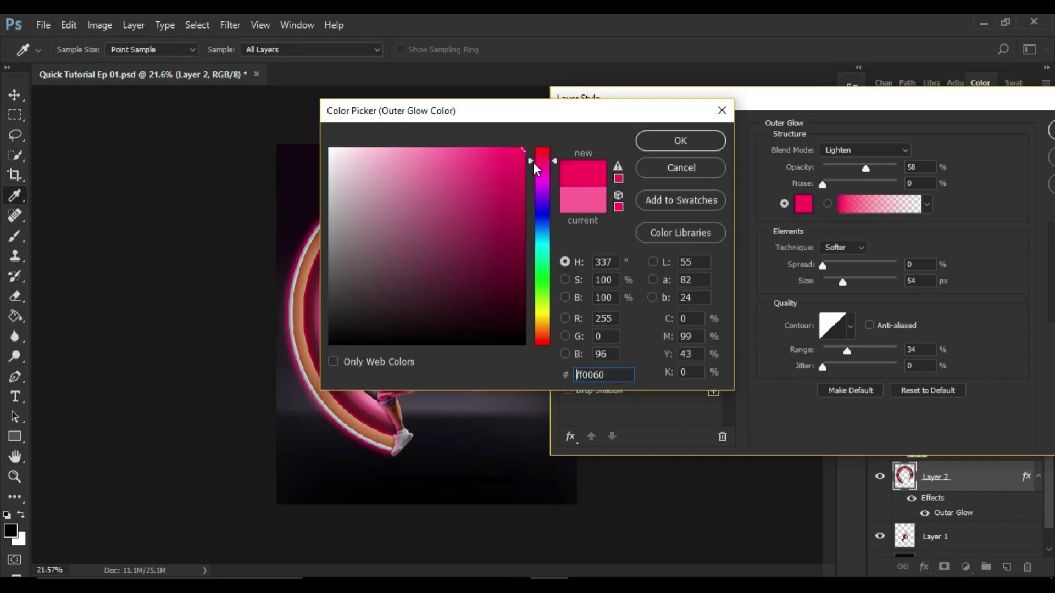
pyautogui.press('Return')
pyautogui.click(832, 265)
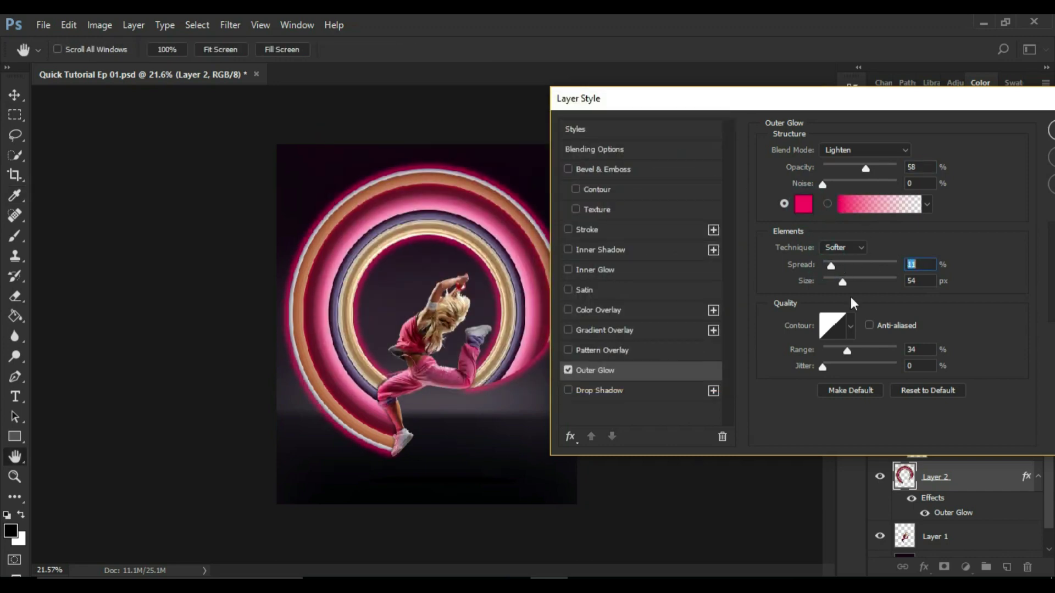
pyautogui.click(862, 167)
pyautogui.moveTo(843, 353); pyautogui.dragTo(851, 351)
pyautogui.click(849, 282)
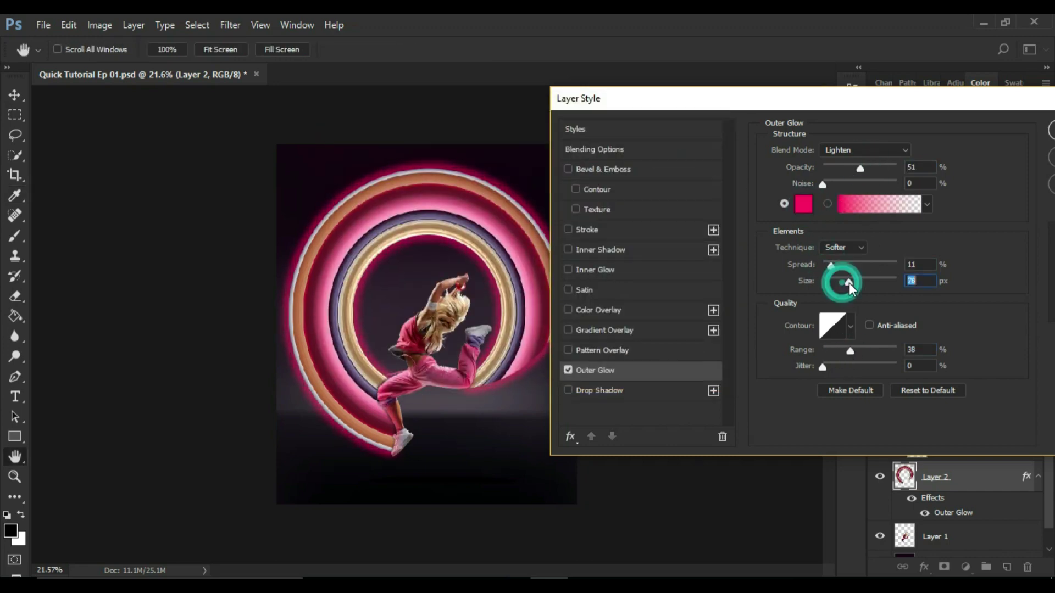
pyautogui.moveTo(843, 273); pyautogui.dragTo(845, 266)
pyautogui.moveTo(843, 280); pyautogui.dragTo(860, 290)
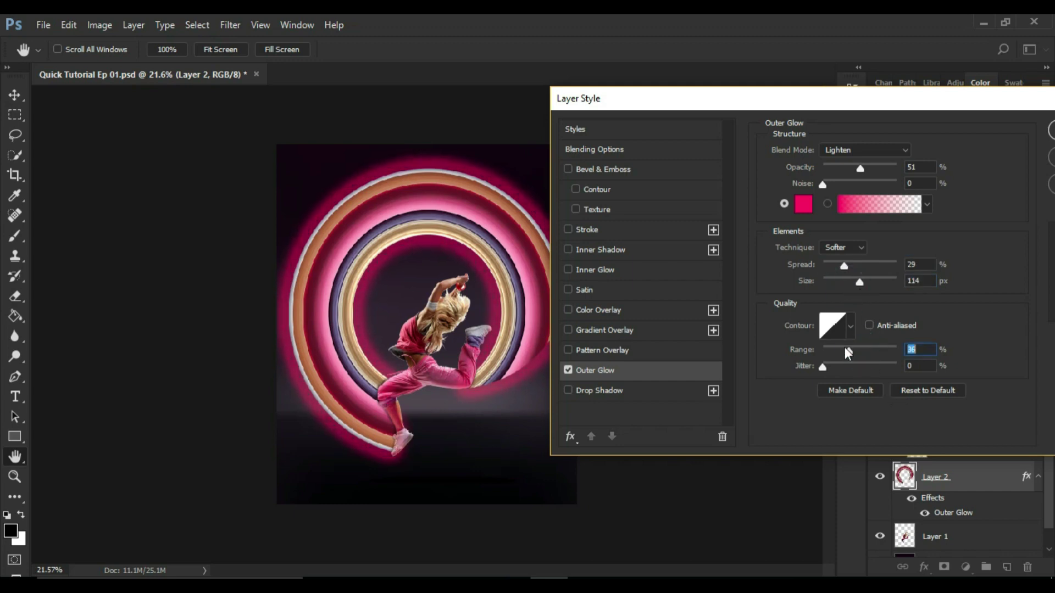
pyautogui.moveTo(846, 352); pyautogui.dragTo(906, 366)
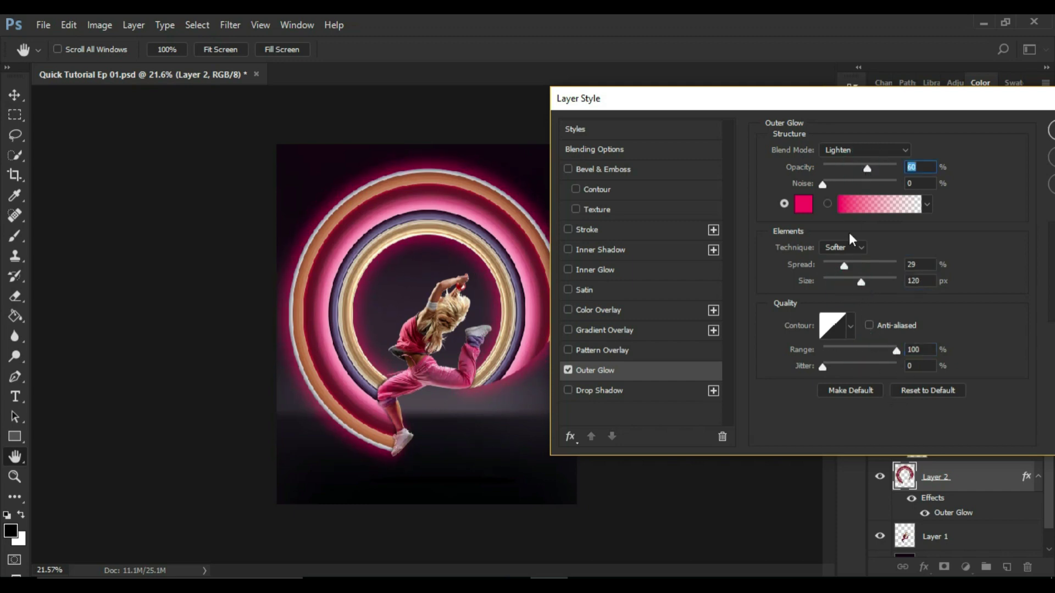
pyautogui.click(1051, 130)
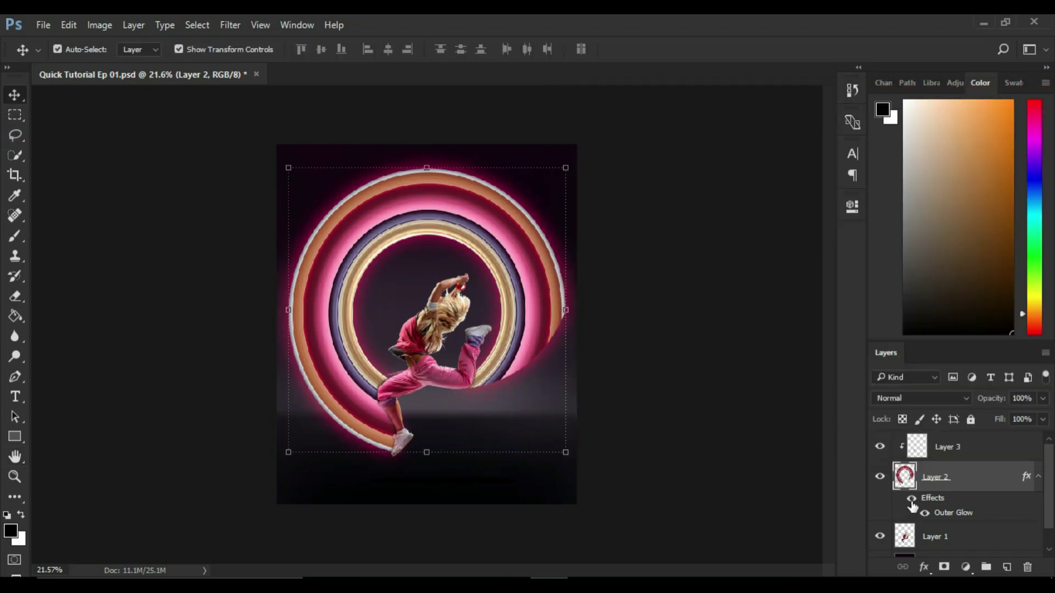
# On a new layer above Background, paint a soft pink glow sampled from the ring with a 700 px brush.
pyautogui.scroll(-2, 934, 511)
pyautogui.click(935, 542)
pyautogui.click(1008, 567)
pyautogui.click(16, 236)
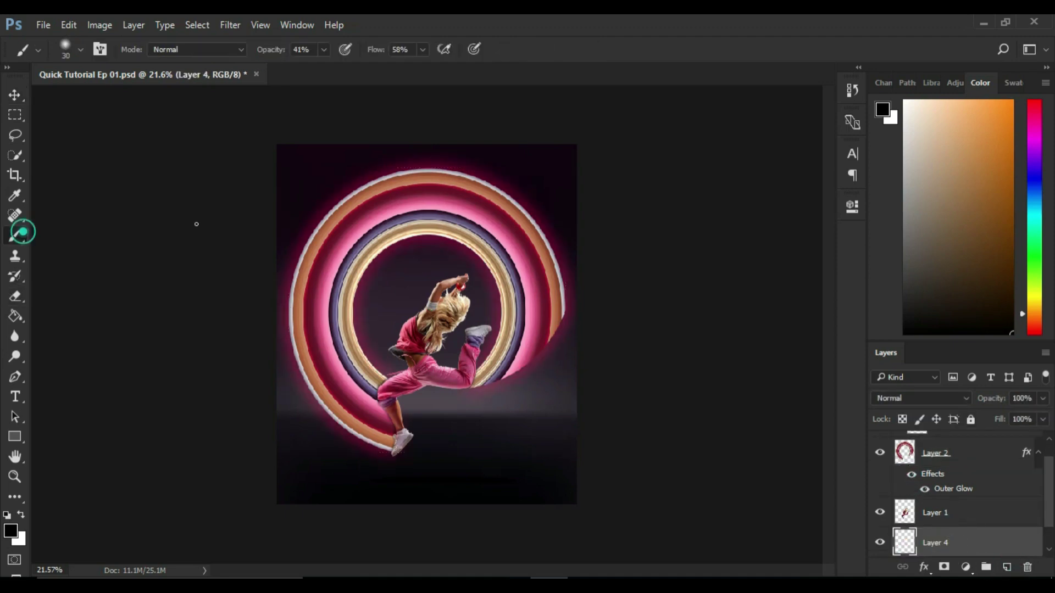
pyautogui.keyDown('alt'); pyautogui.click(304, 246); pyautogui.keyUp('alt')
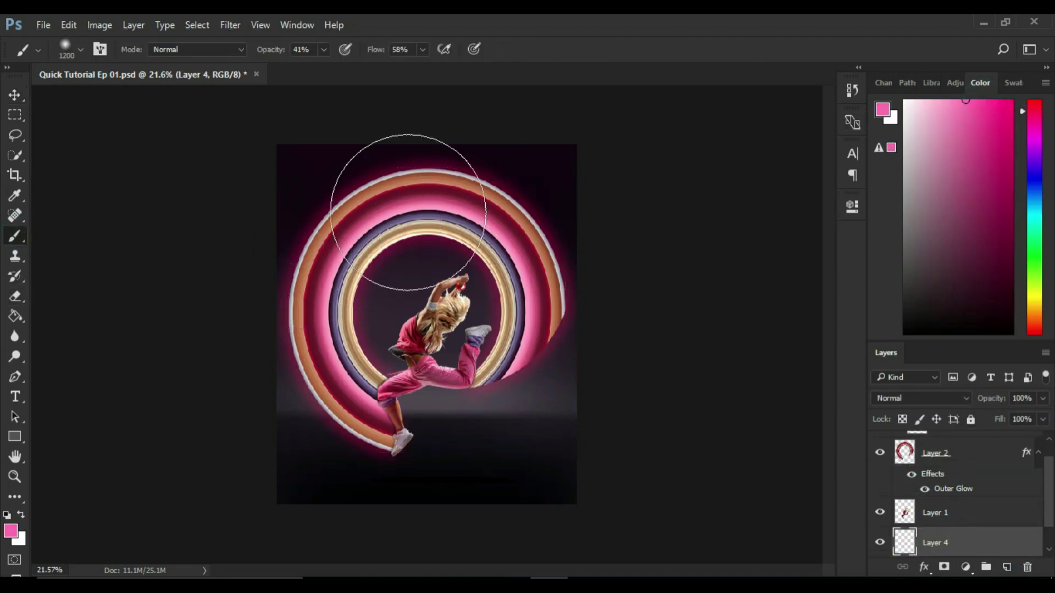
pyautogui.press('[')
pyautogui.press('[')
pyautogui.press('[')
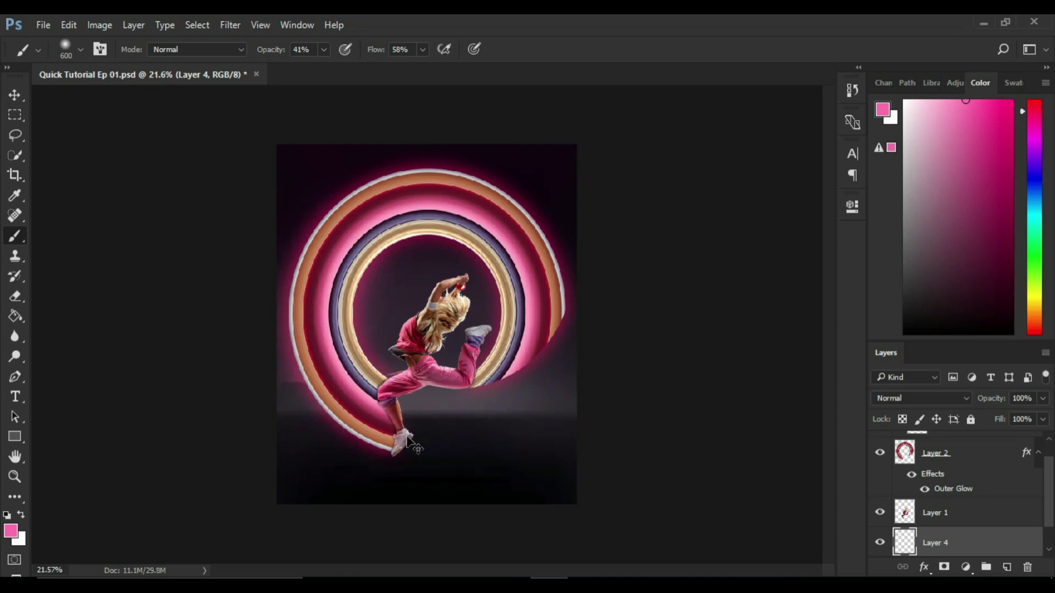
pyautogui.press(']')
pyautogui.moveTo(332, 269)
pyautogui.mouseDown()
pyautogui.moveTo(549, 181)
pyautogui.moveTo(526, 361)
pyautogui.mouseUp()
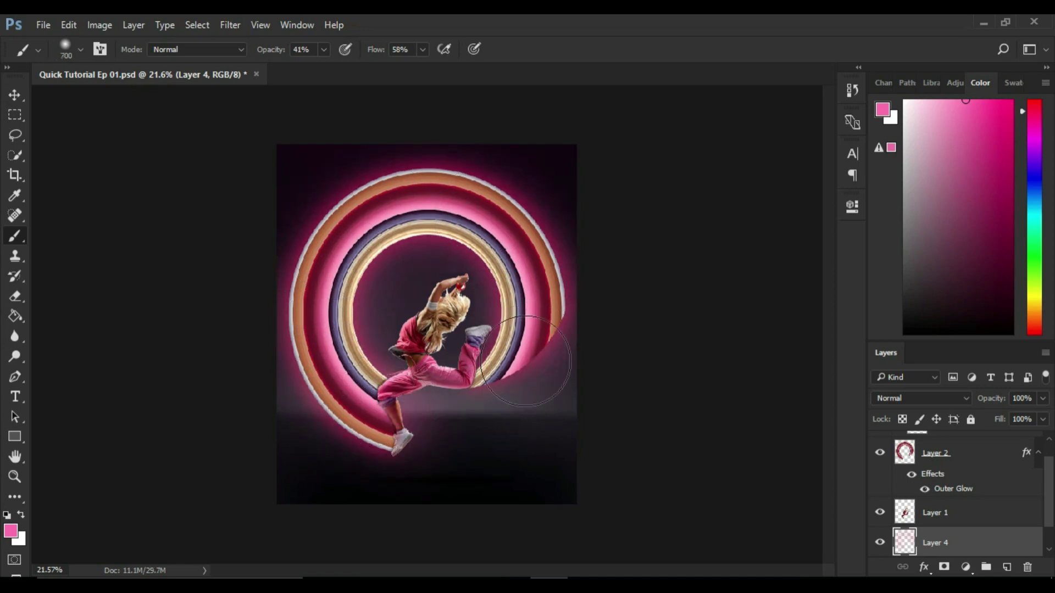
# Blend the pink glow layer in Screen mode at 53% opacity, toggling layers to compare.
pyautogui.click(880, 543)
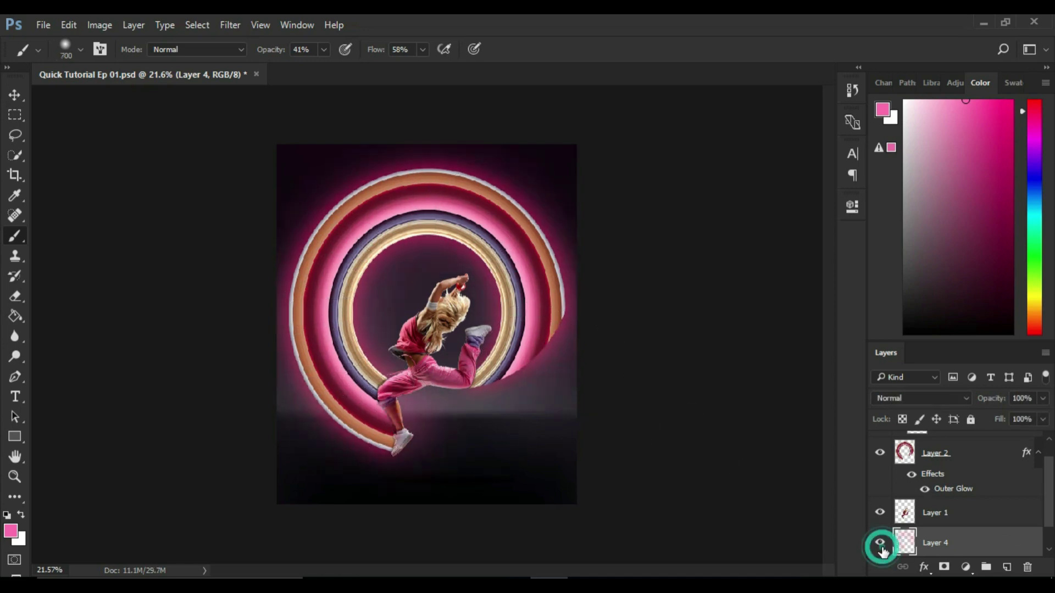
pyautogui.click(921, 398)
pyautogui.click(910, 206)
pyautogui.moveTo(992, 404); pyautogui.dragTo(978, 404)
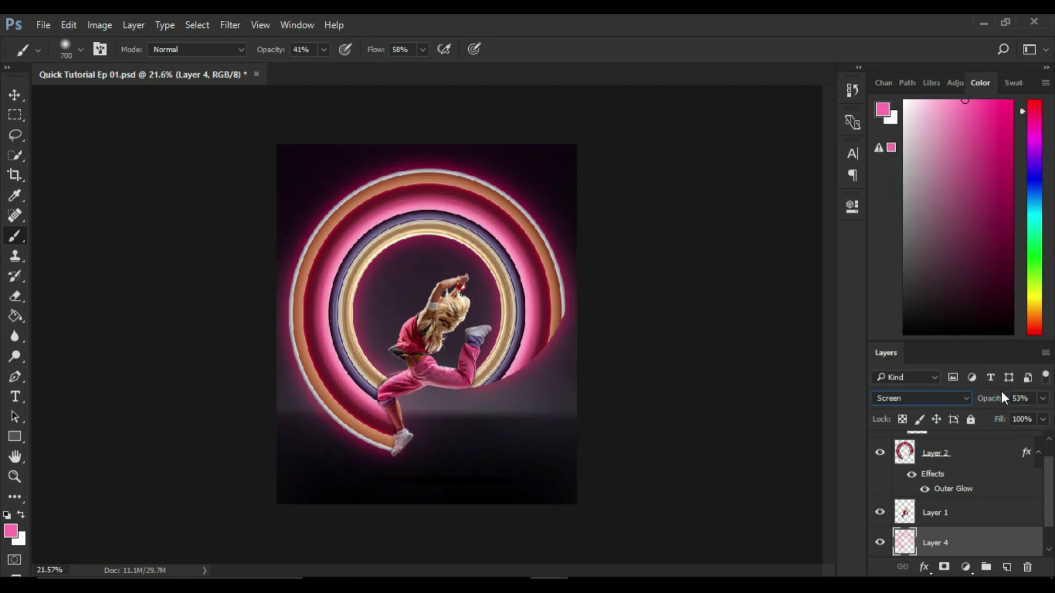
pyautogui.click(880, 543)
pyautogui.click(958, 458)
pyautogui.click(911, 475)
pyautogui.click(911, 475)
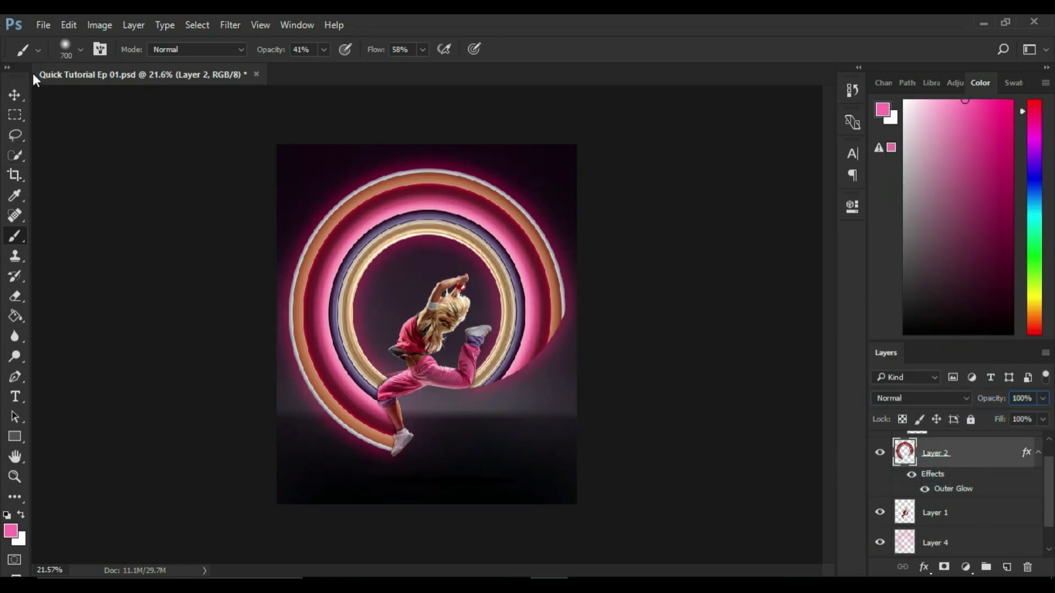
pyautogui.press('v')
pyautogui.scroll(3, 318, 213)
pyautogui.scroll(-1, 318, 220)
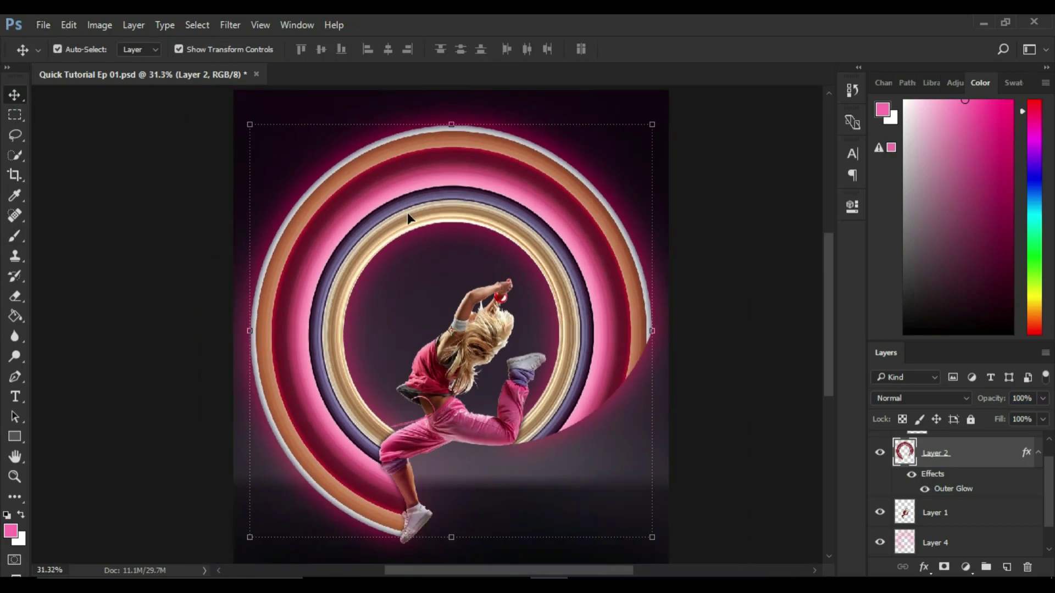